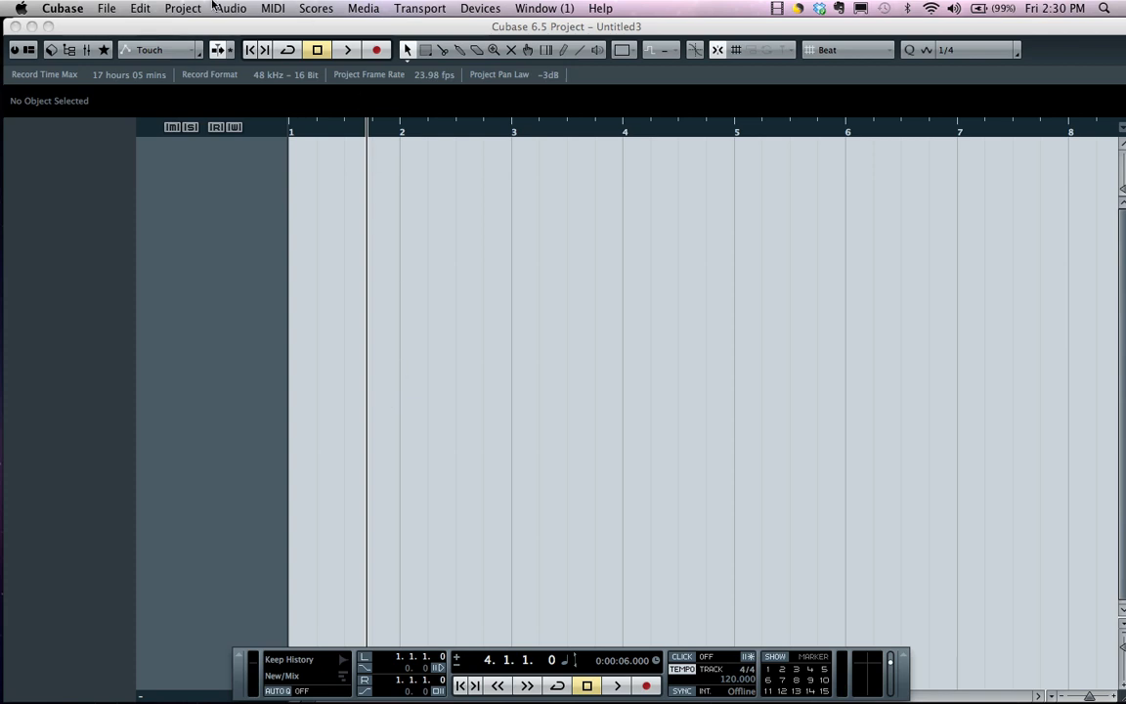
Start a new project and look through the Scoring, Production, Mastering and More template categories
left_click(107, 8)
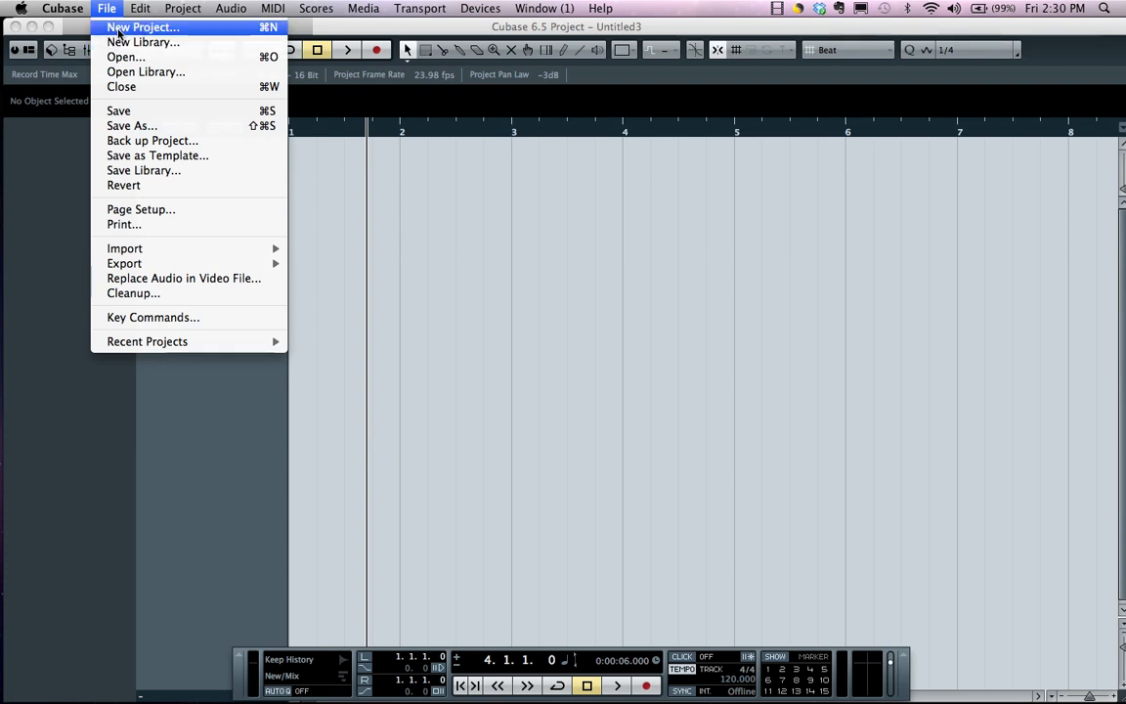
left_click(119, 29)
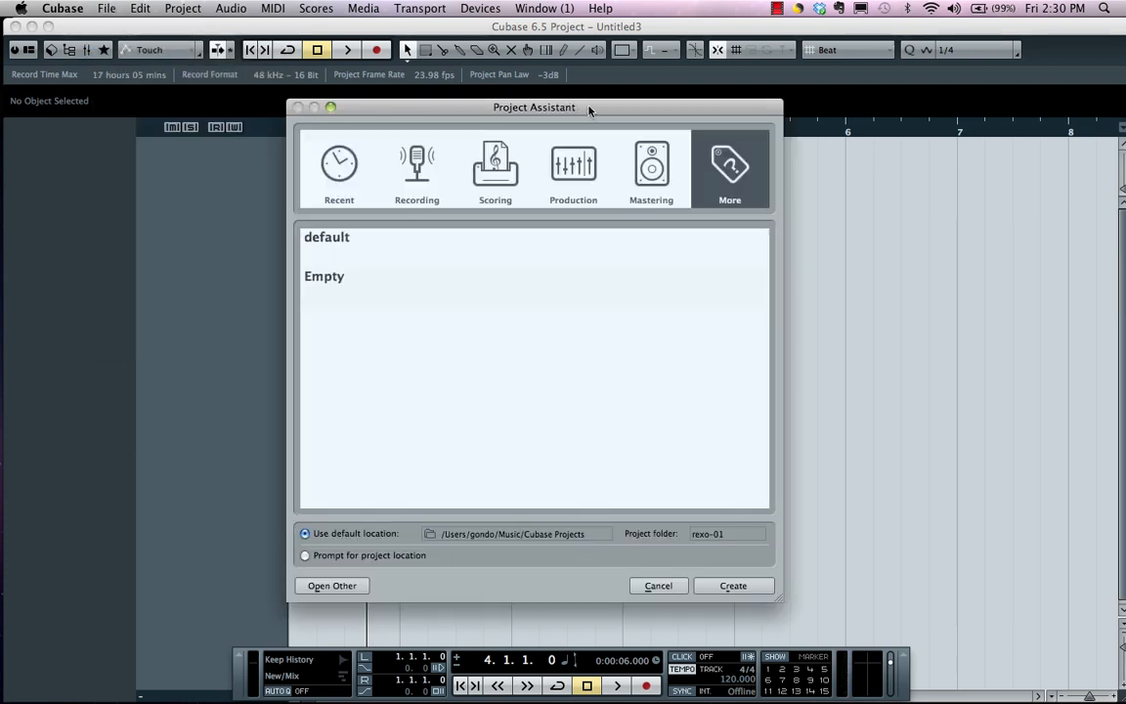
left_click(449, 181)
left_click(489, 171)
left_click(567, 162)
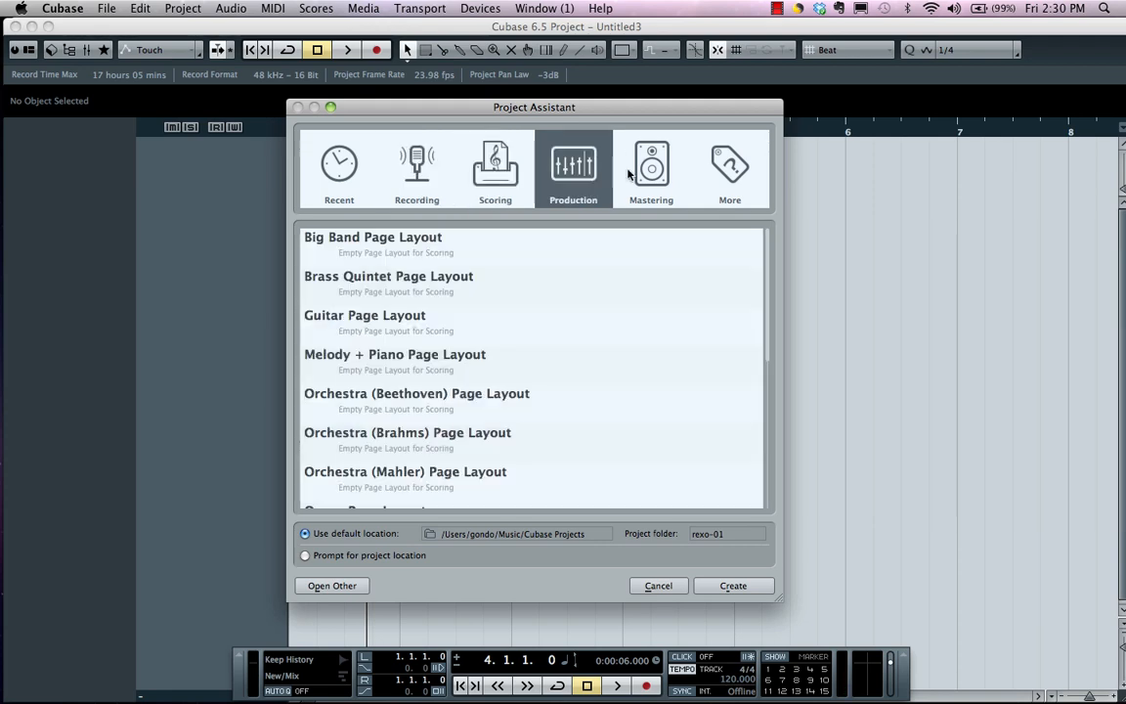
left_click(651, 164)
left_click(727, 177)
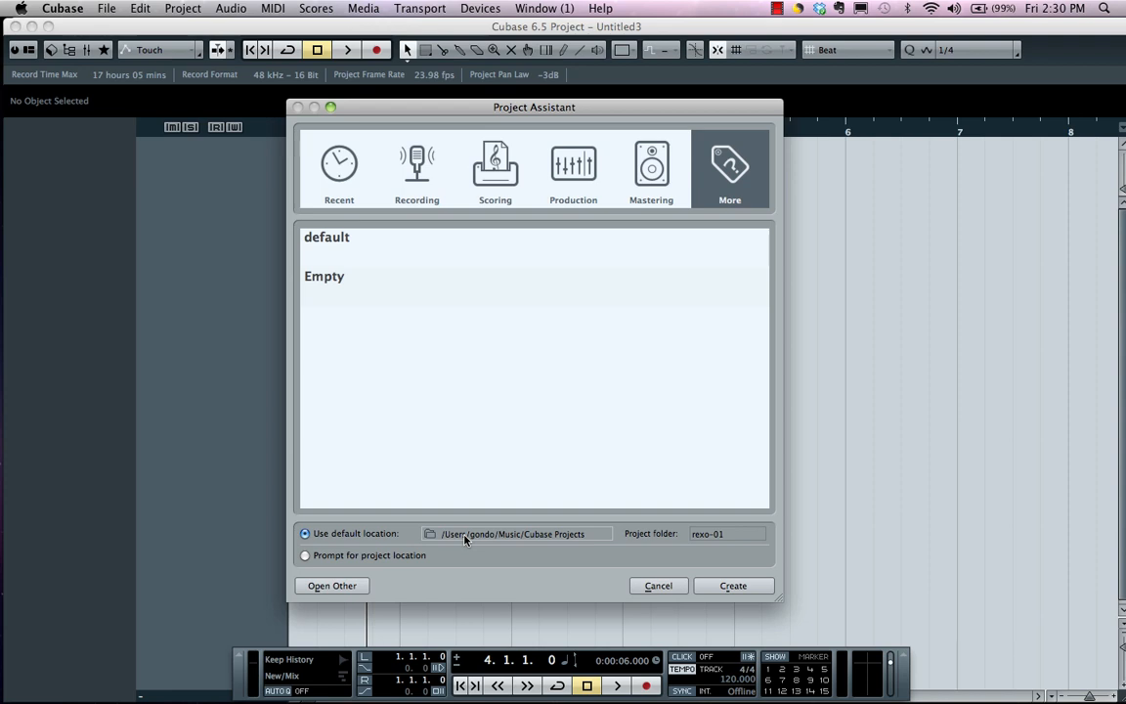
Name the project folder yyh, keep the default location and create the project
left_click(717, 534)
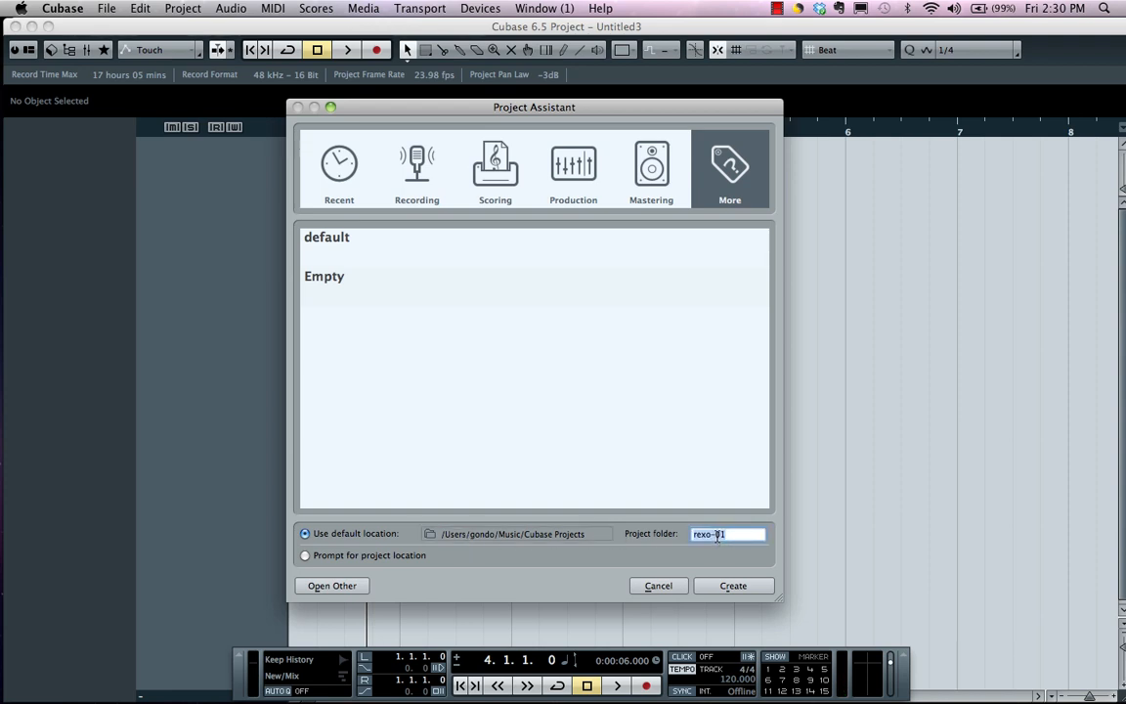
type("yyh")
left_click(305, 555)
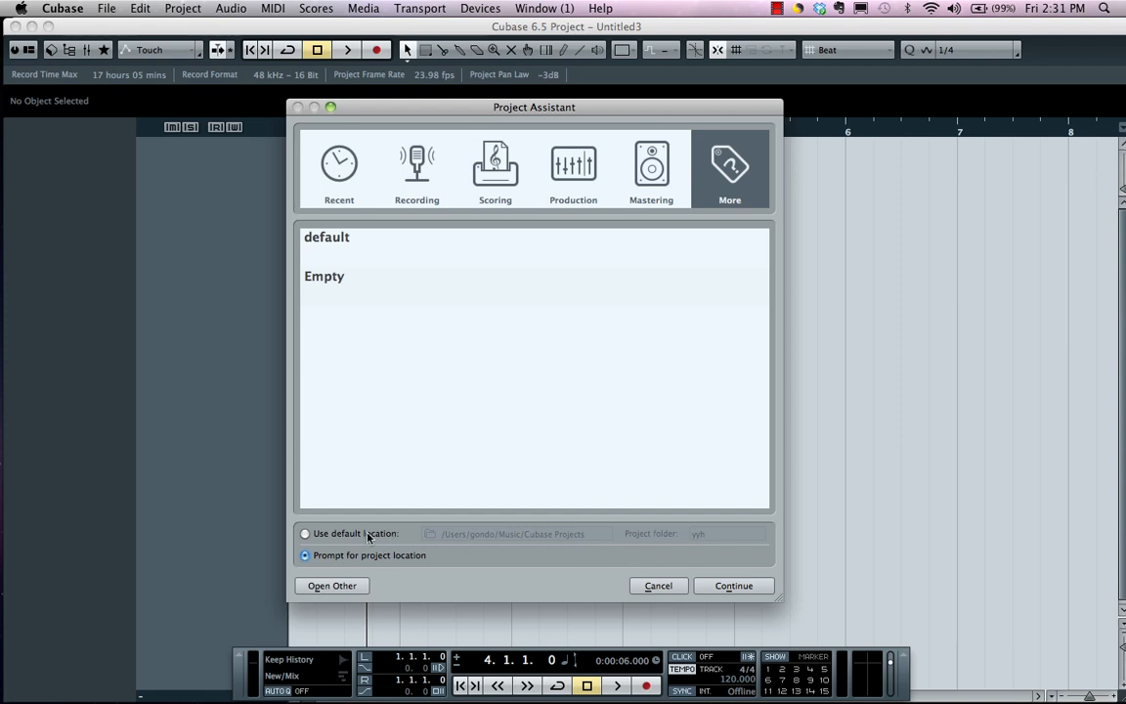
left_click(305, 533)
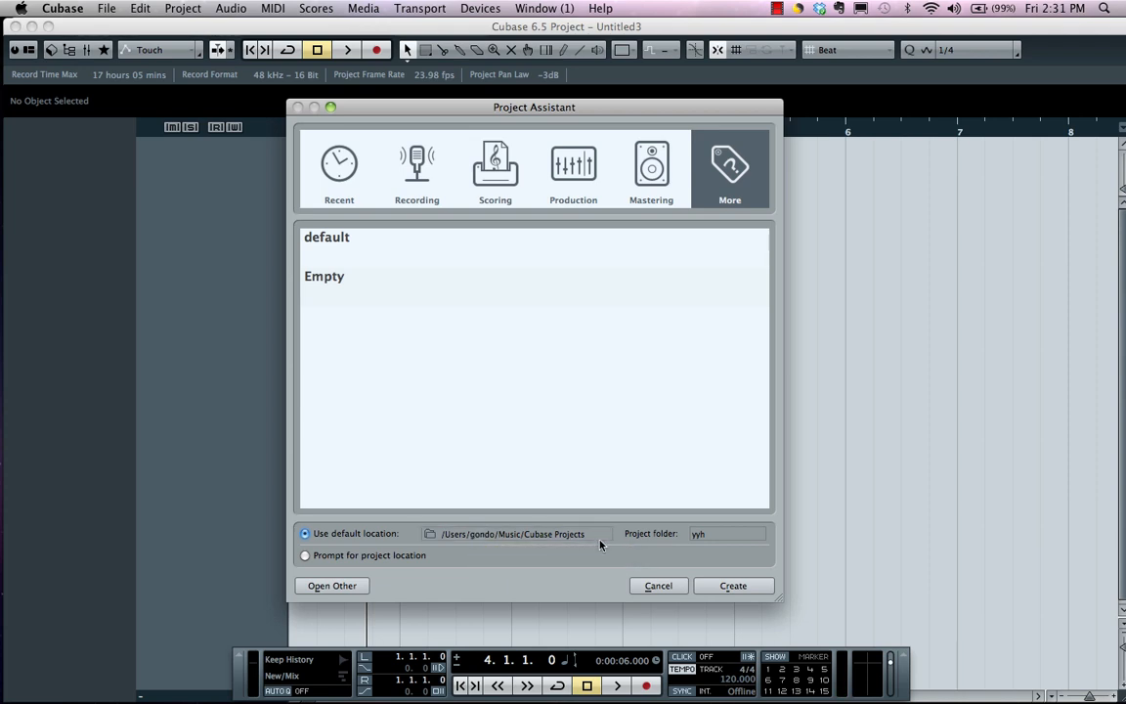
left_click(733, 586)
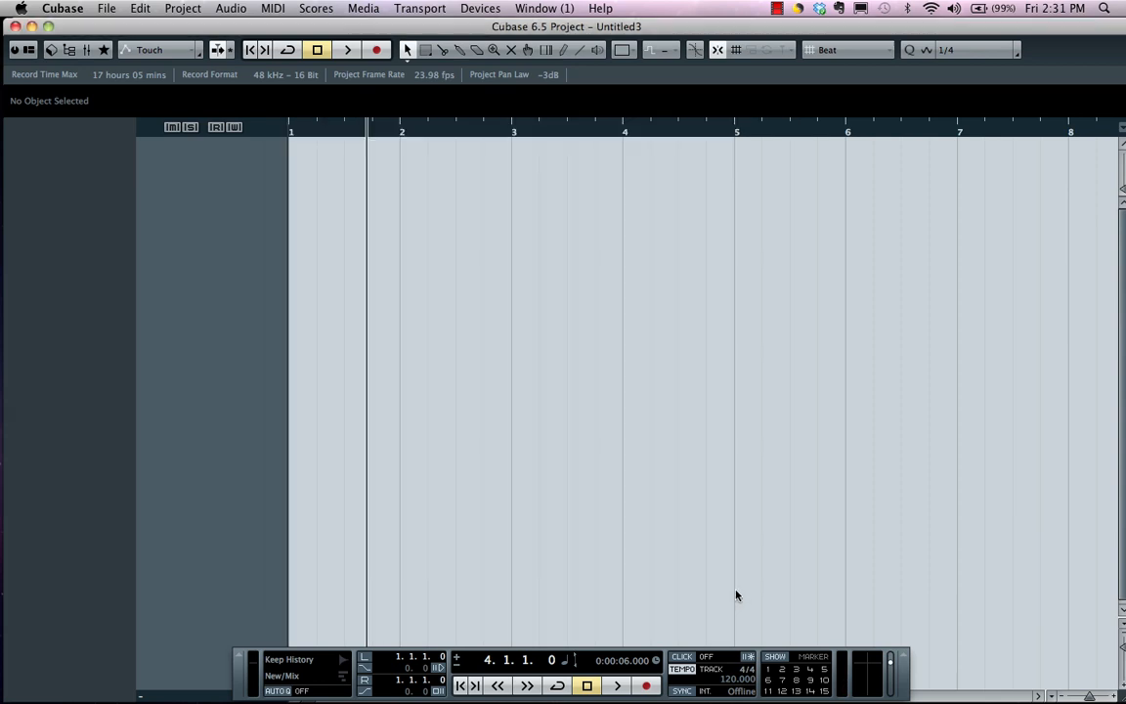
Add eight mono audio tracks to the empty project
right_click(221, 188)
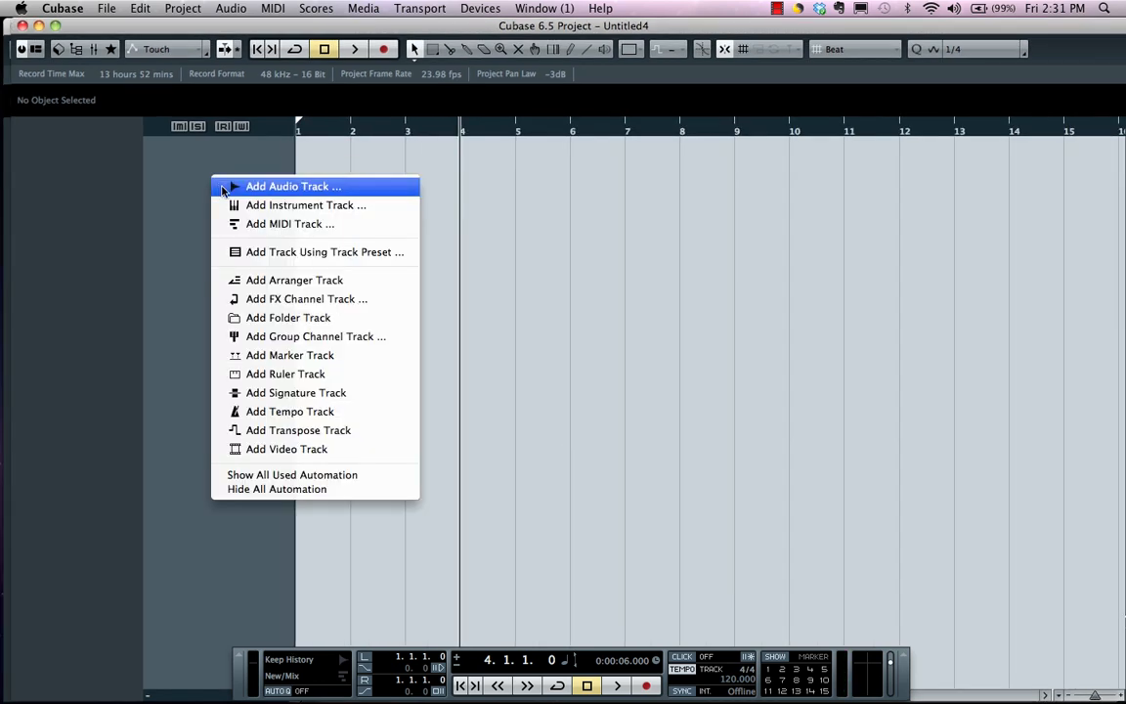
left_click(278, 187)
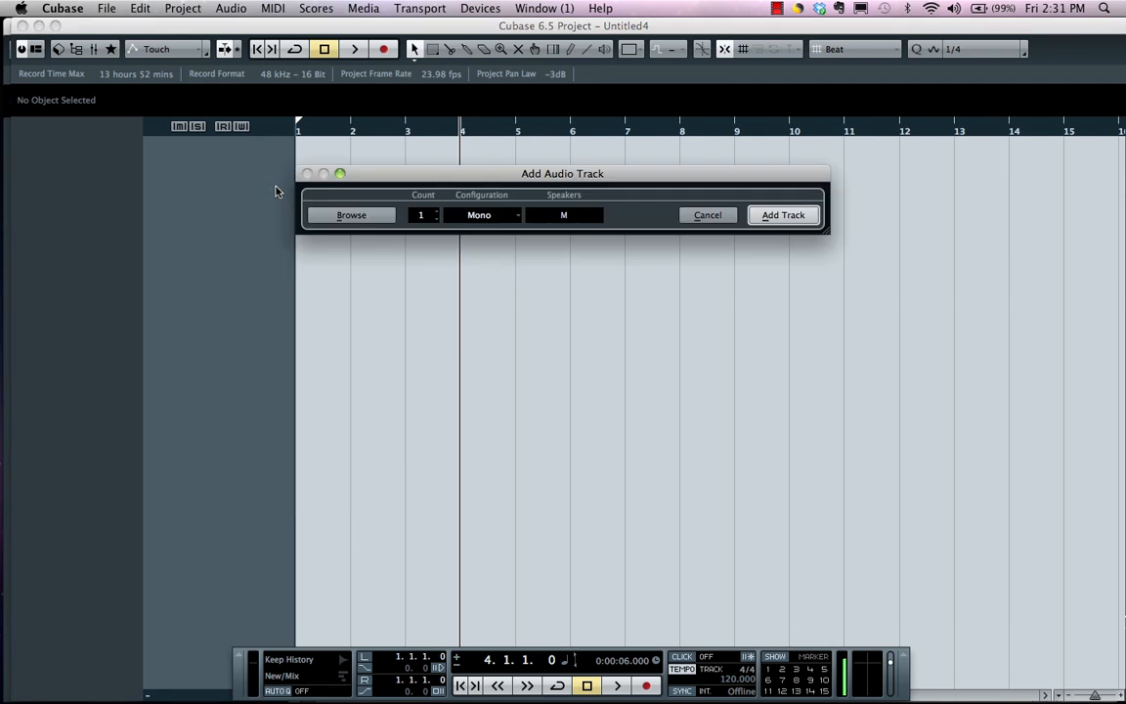
left_click(415, 216)
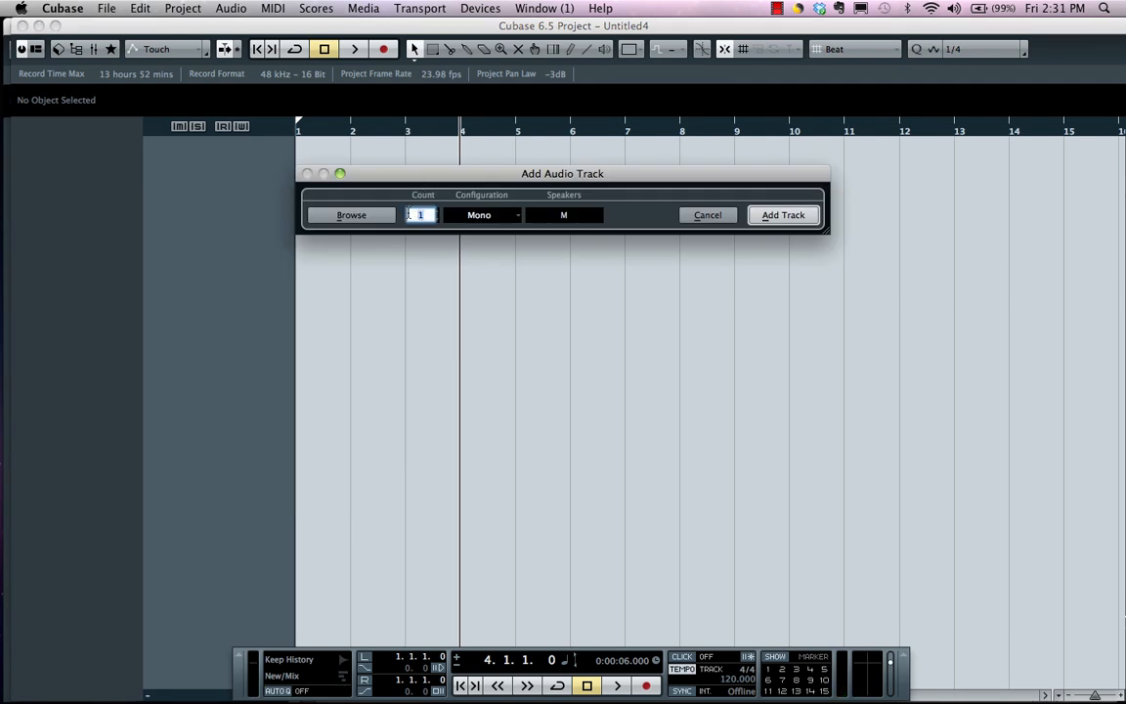
left_click(778, 215)
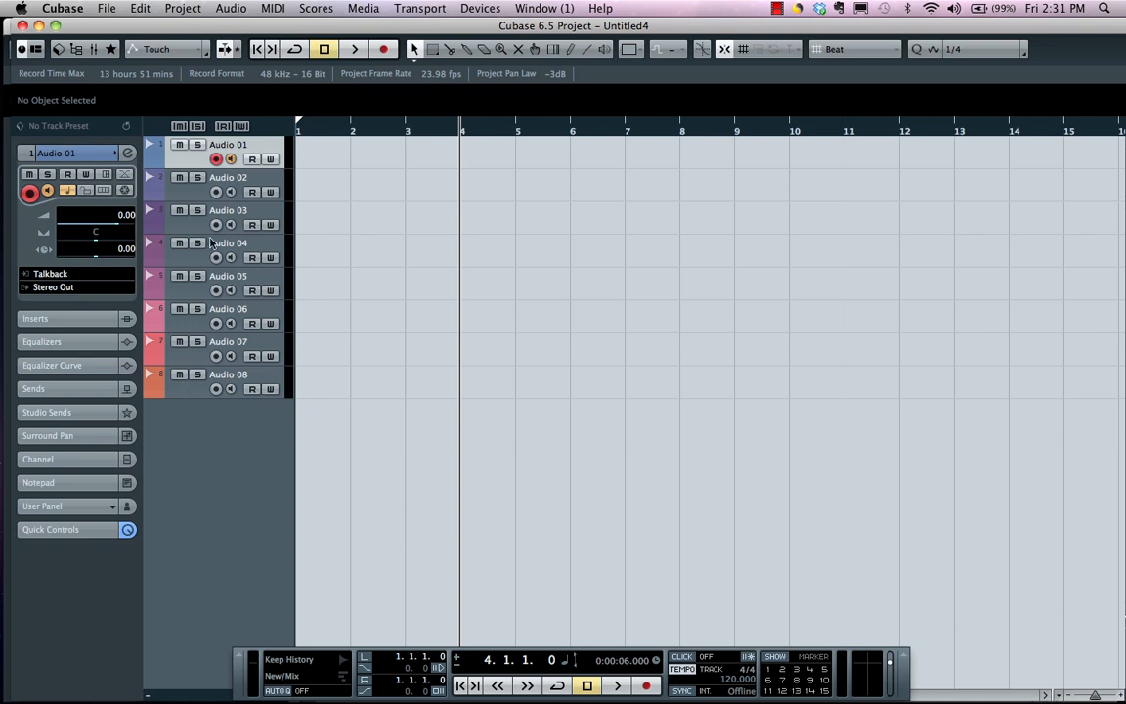
Select all eight audio tracks and move them into a new folder track
left_click(193, 394, "shift")
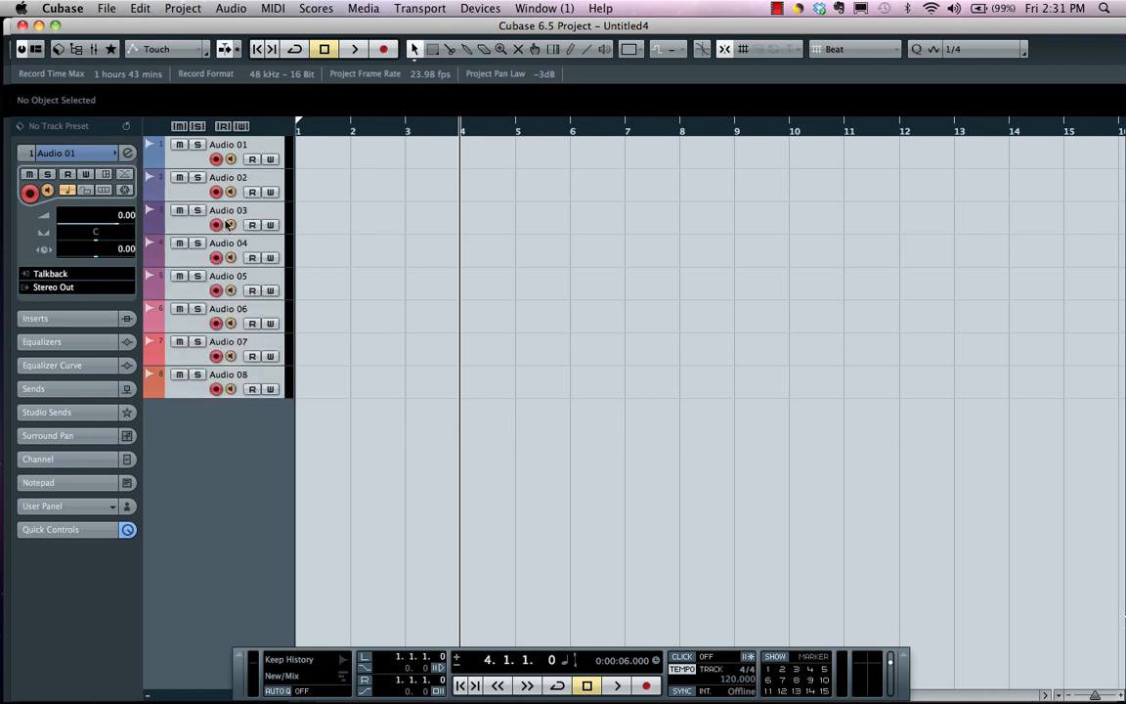
right_click(188, 154)
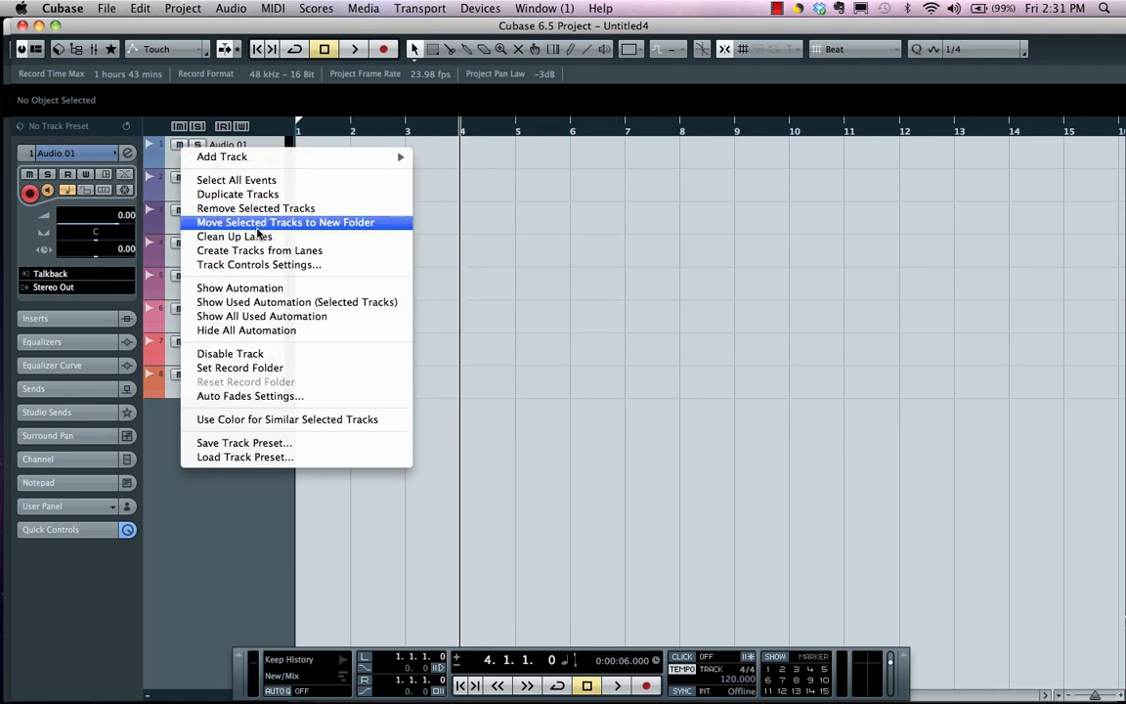
left_click(257, 228)
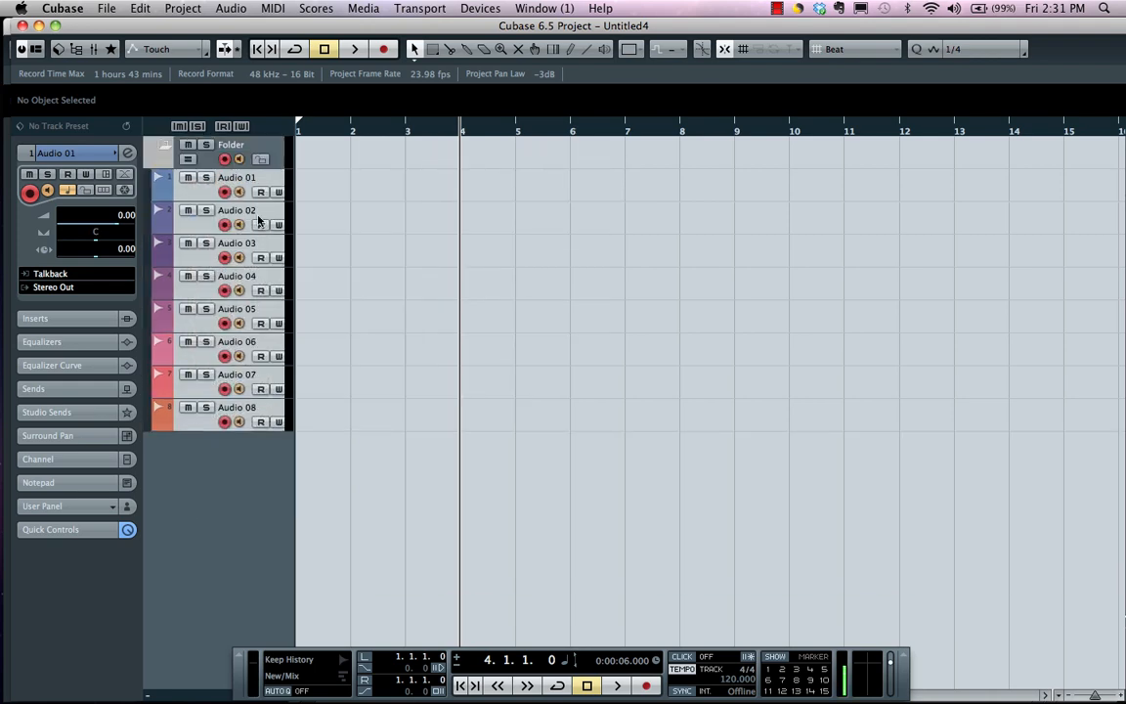
Rename the new folder track as drums
left_click(241, 147)
double_click(240, 147)
type("drum")
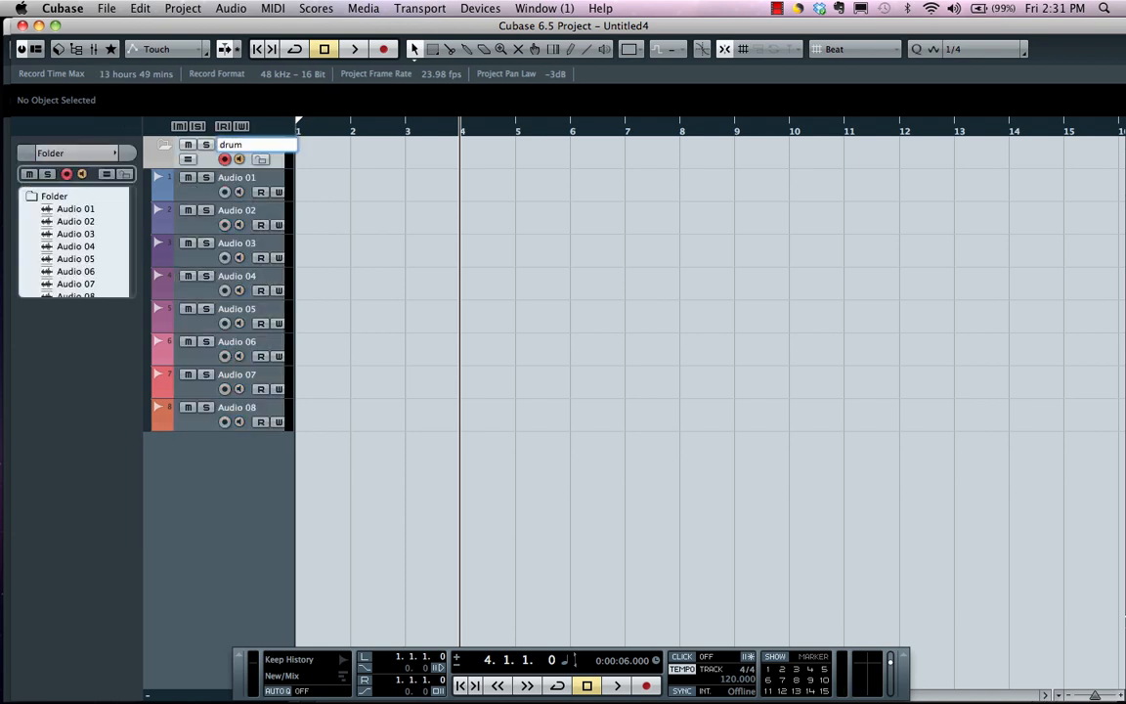
type("s")
key("Return")
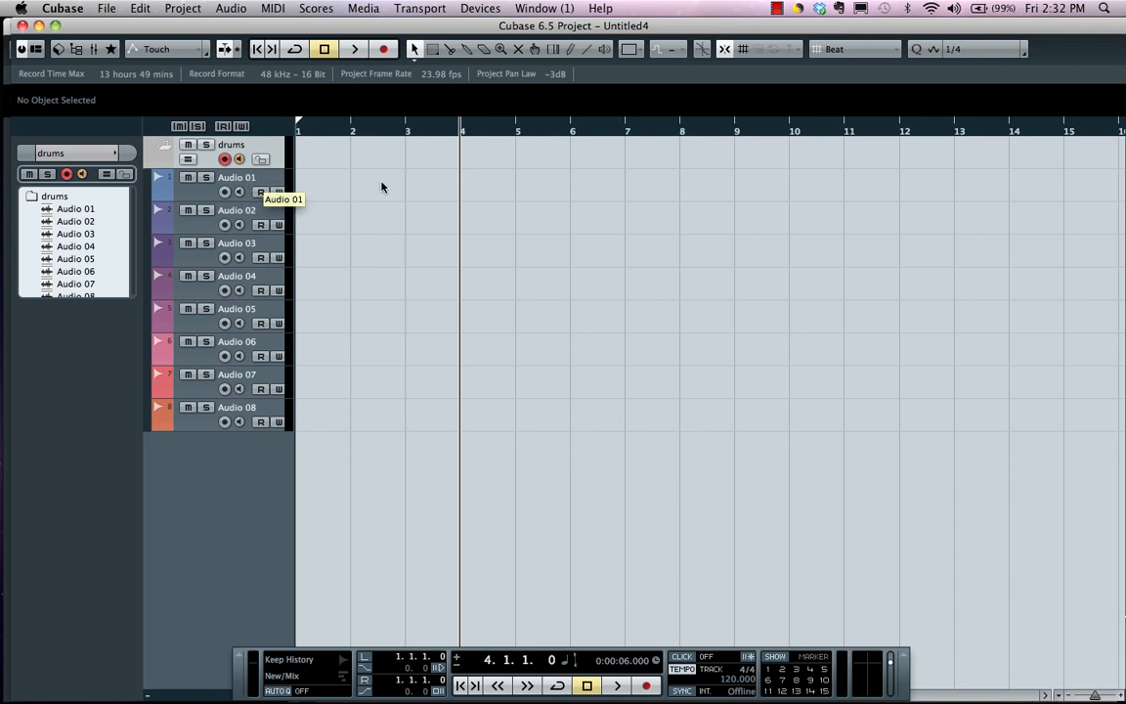
Rename the first three audio tracks in the drums folder as kick, snare and hi hat
double_click(249, 178)
type("kick")
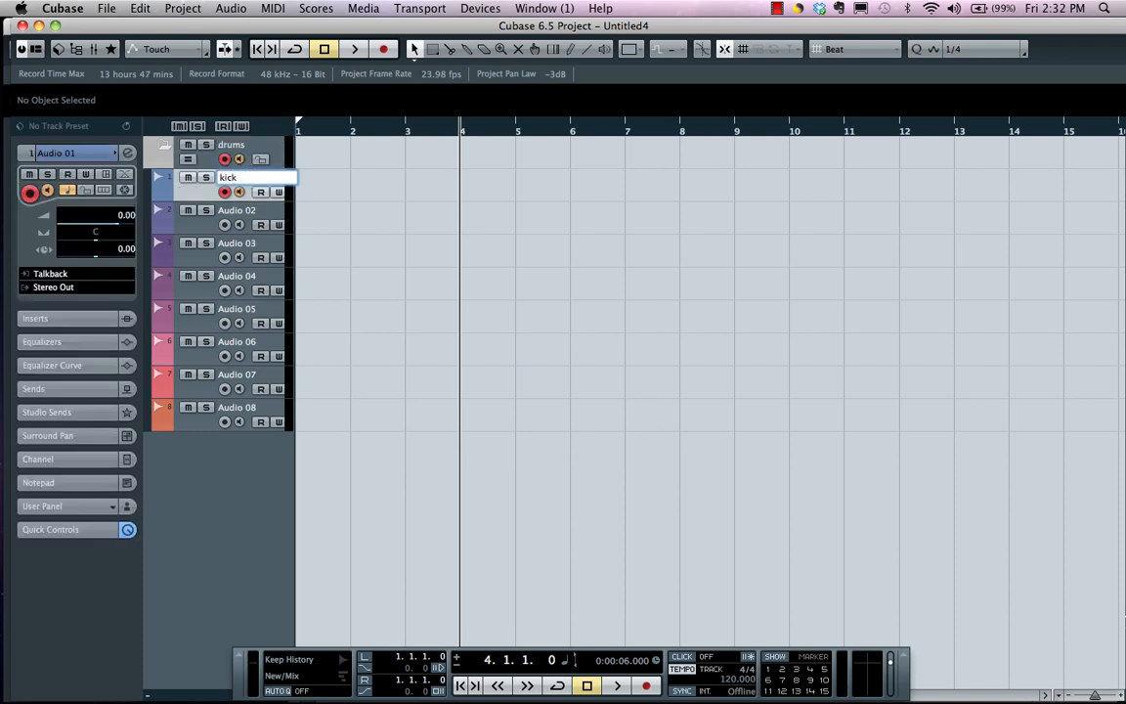
key("Tab")
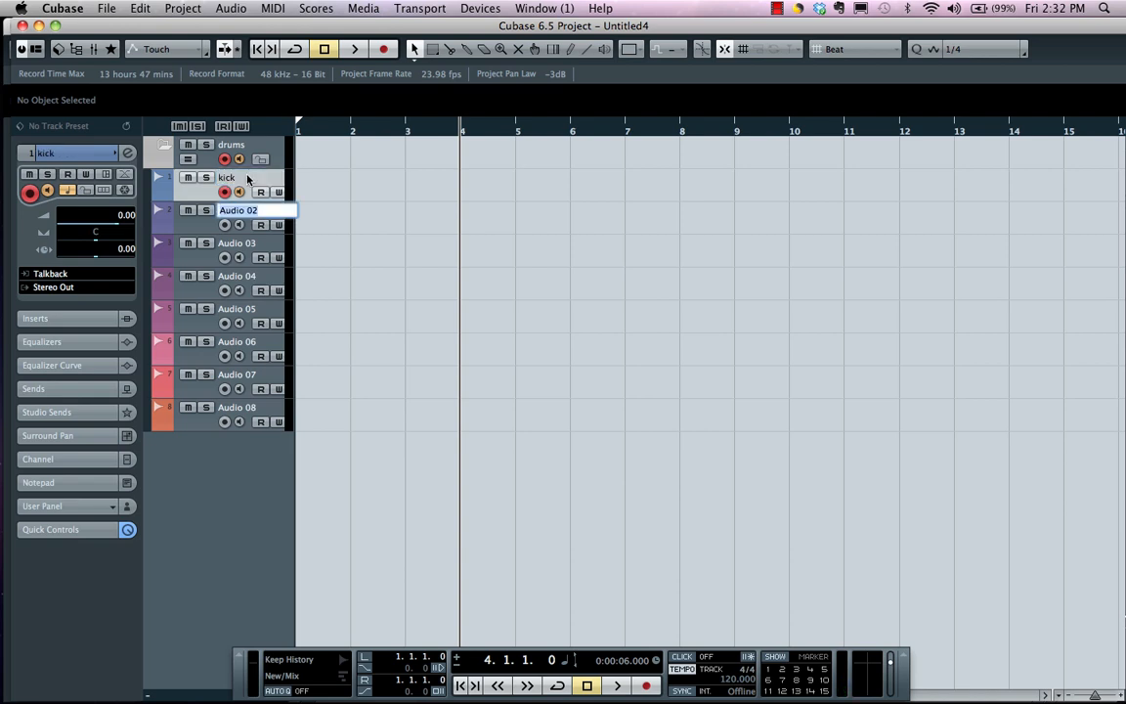
type("snare")
key("Tab")
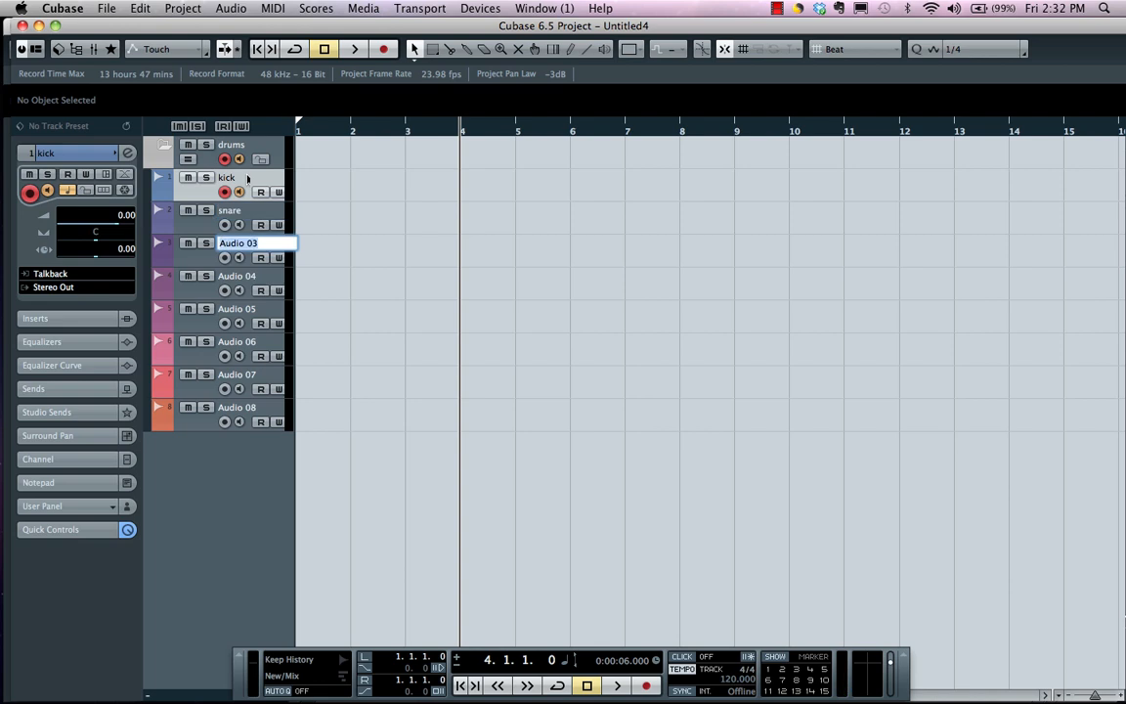
type("hi hat")
key("Tab")
Rename audio tracks 4, 5 and 6 as tom 1, tom 2 and tom 3
type("t")
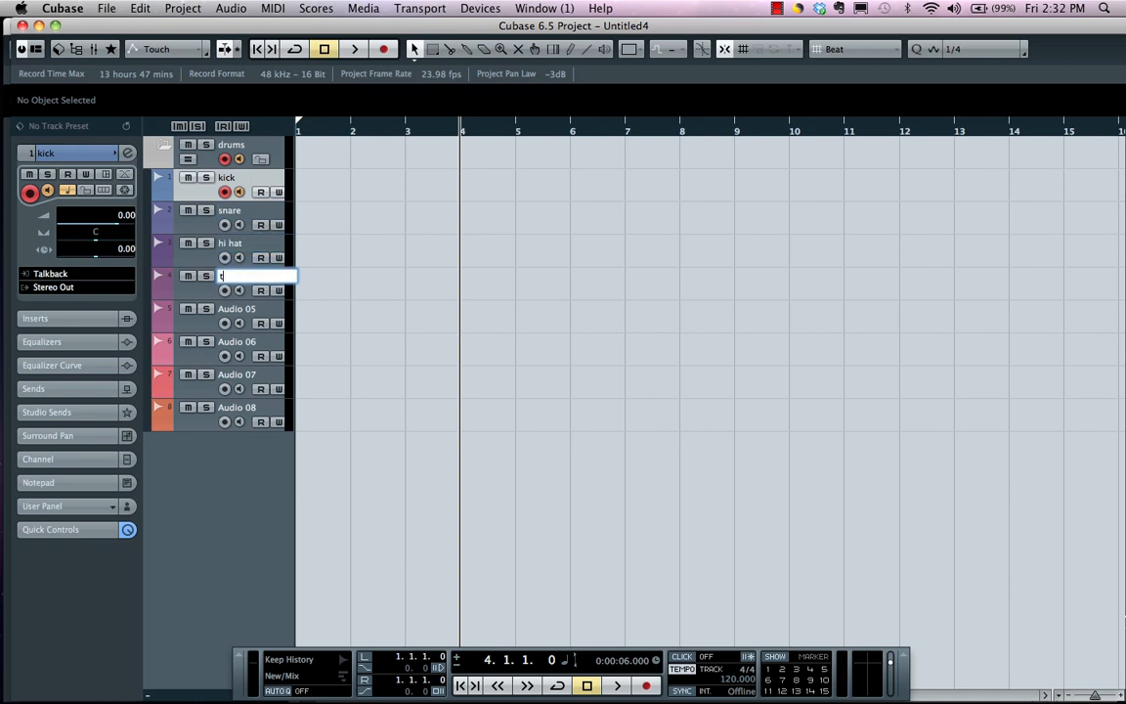
type("om 1")
key("Tab")
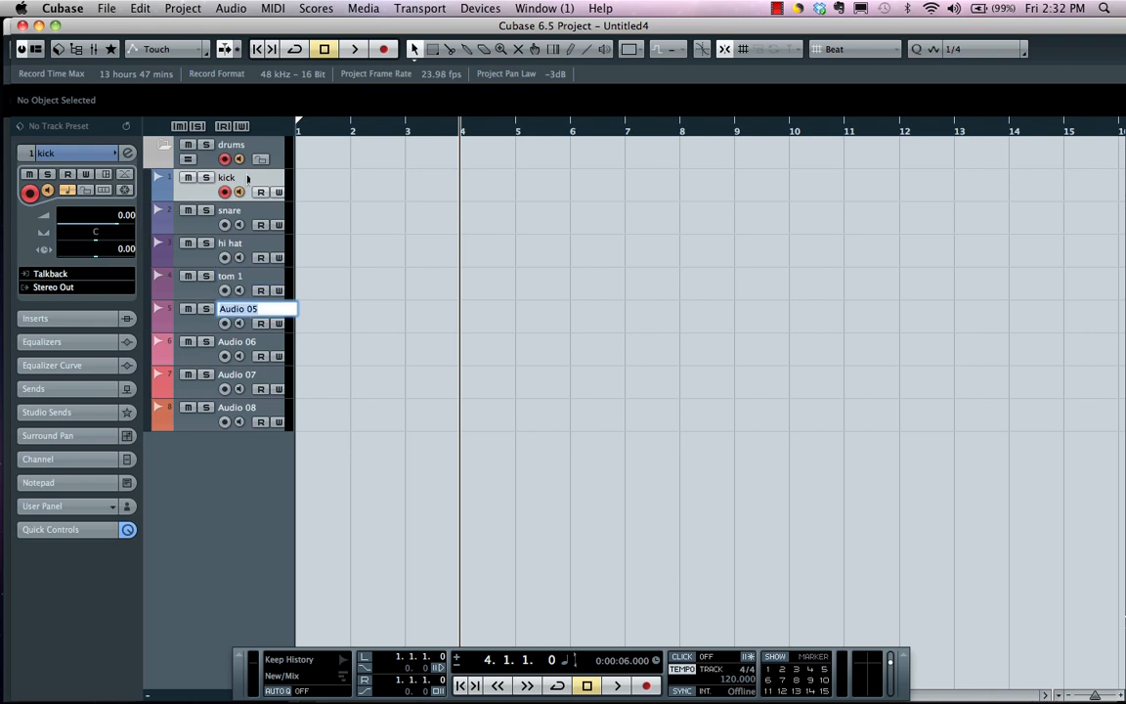
type("tom 2")
key("Tab")
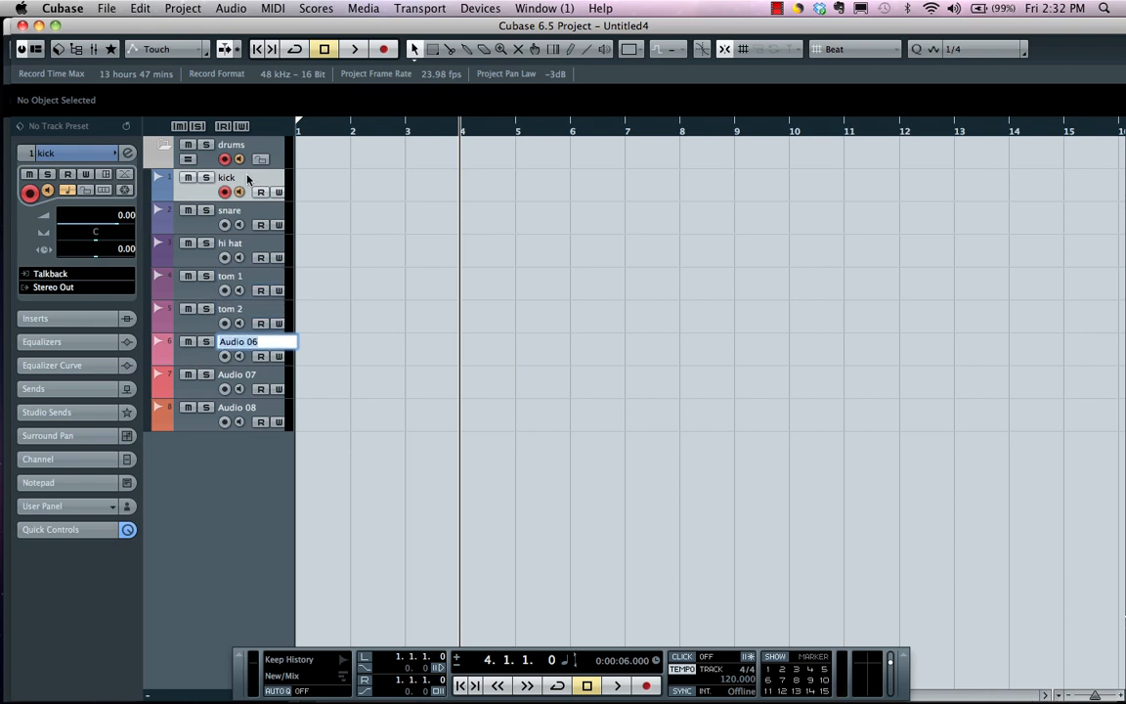
type("tom 3")
key("Tab")
Rename the last two audio tracks as OH L and OH R
type("OH")
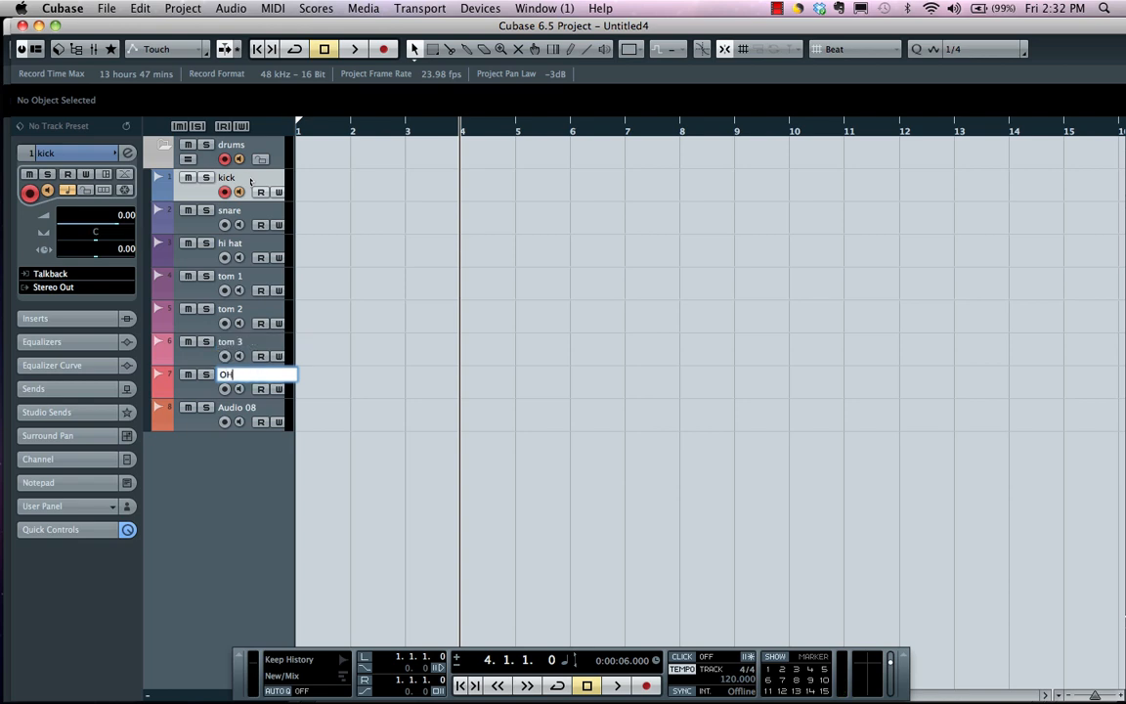
type(" L")
key("Tab")
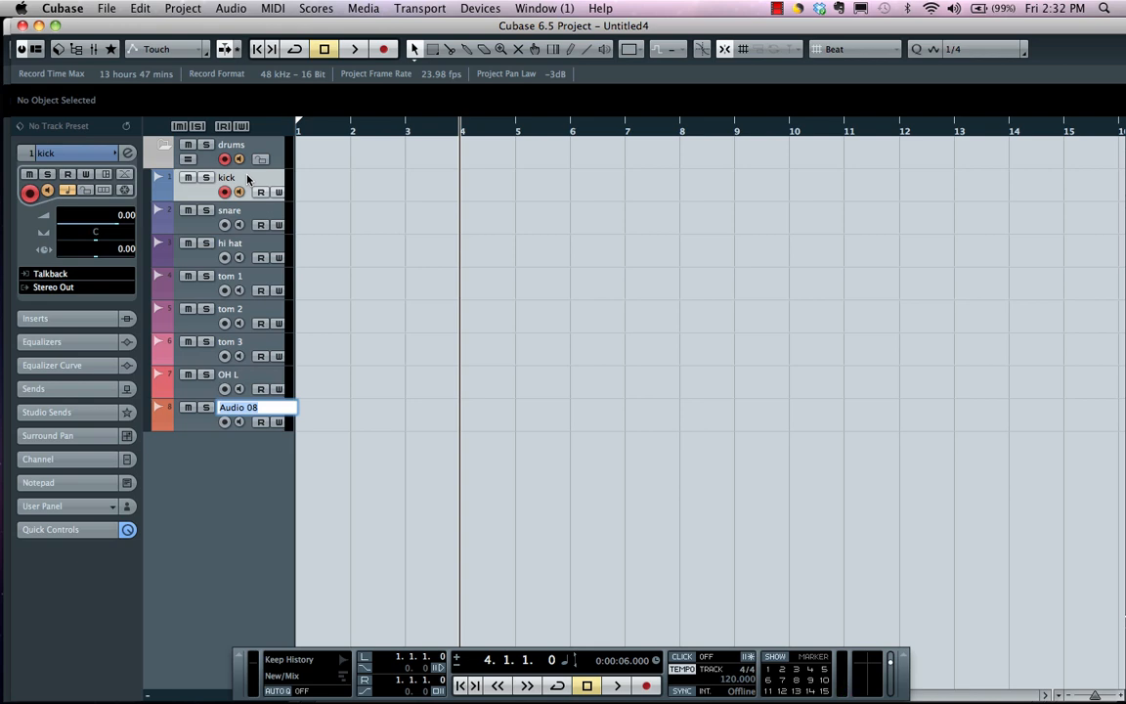
type("OH R")
key("Return")
Record-enable all eight drum tracks at once through the drums folder track
left_click(226, 160)
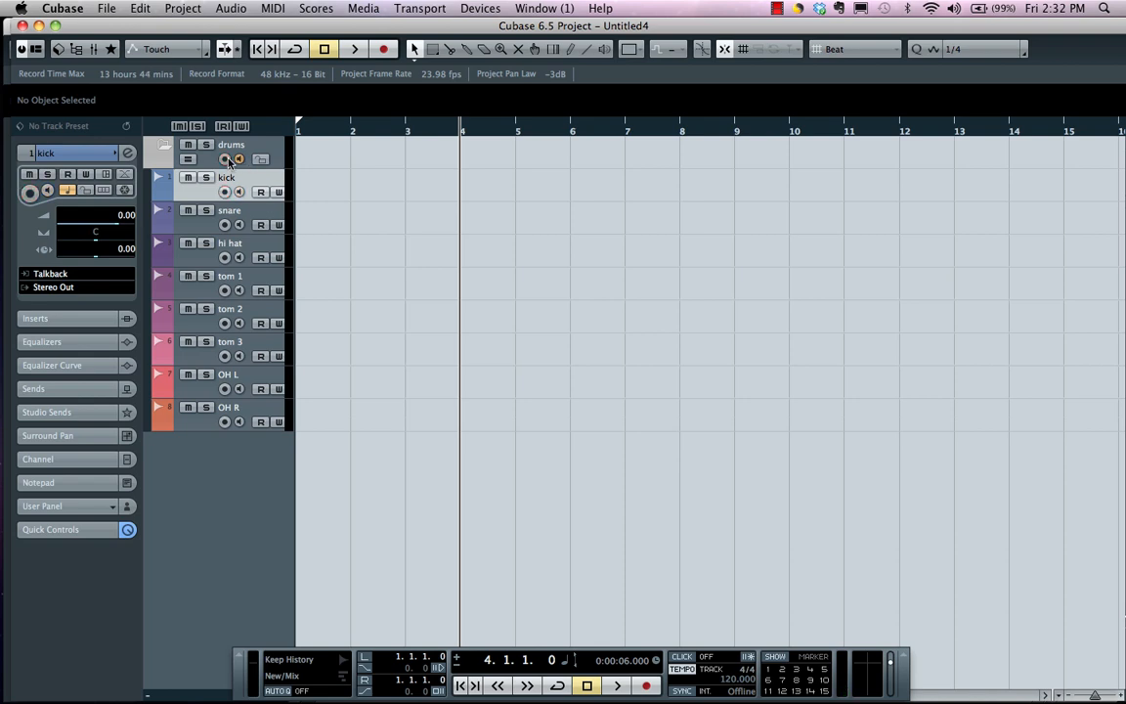
left_click(226, 159)
left_click(227, 159)
left_click(225, 159)
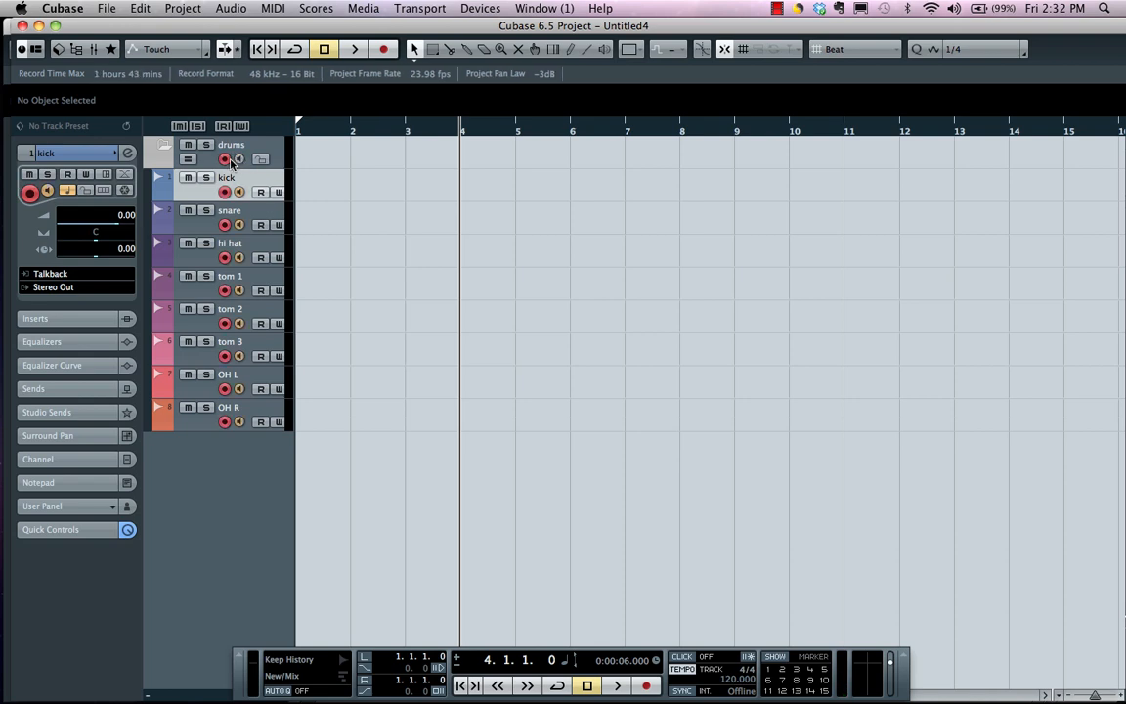
Collapse the drums folder track to hide its tracks and expand it again
left_click(163, 147)
left_click(162, 147)
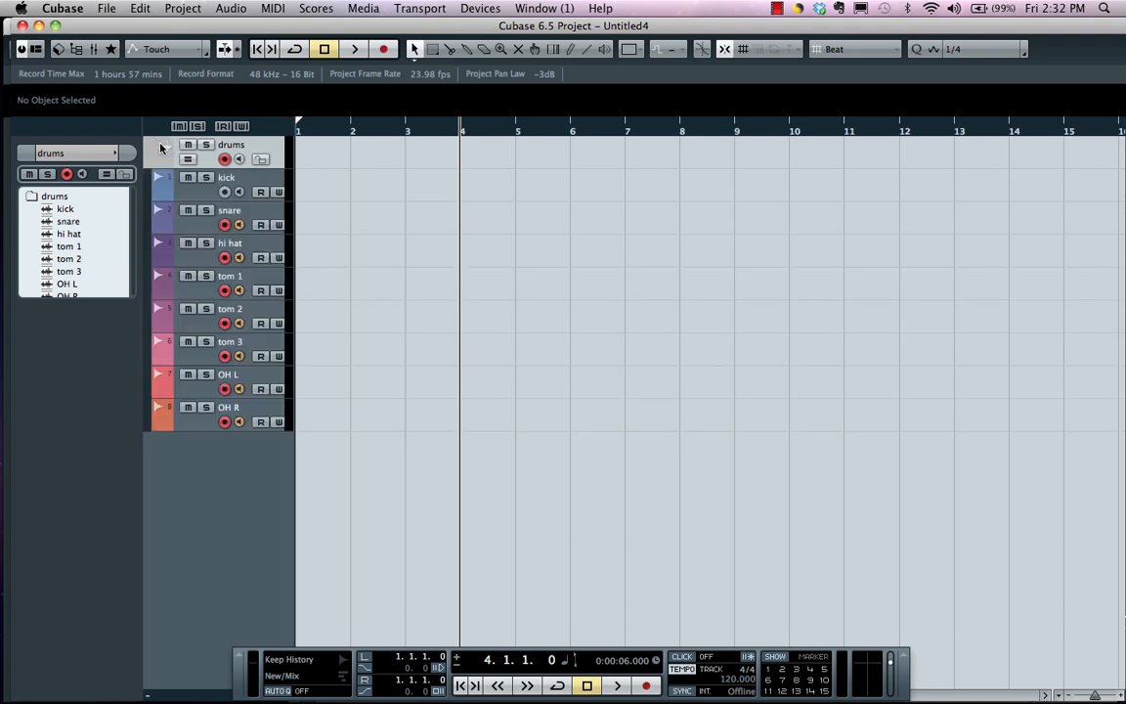
left_click(161, 148)
left_click(161, 147)
left_click(162, 146)
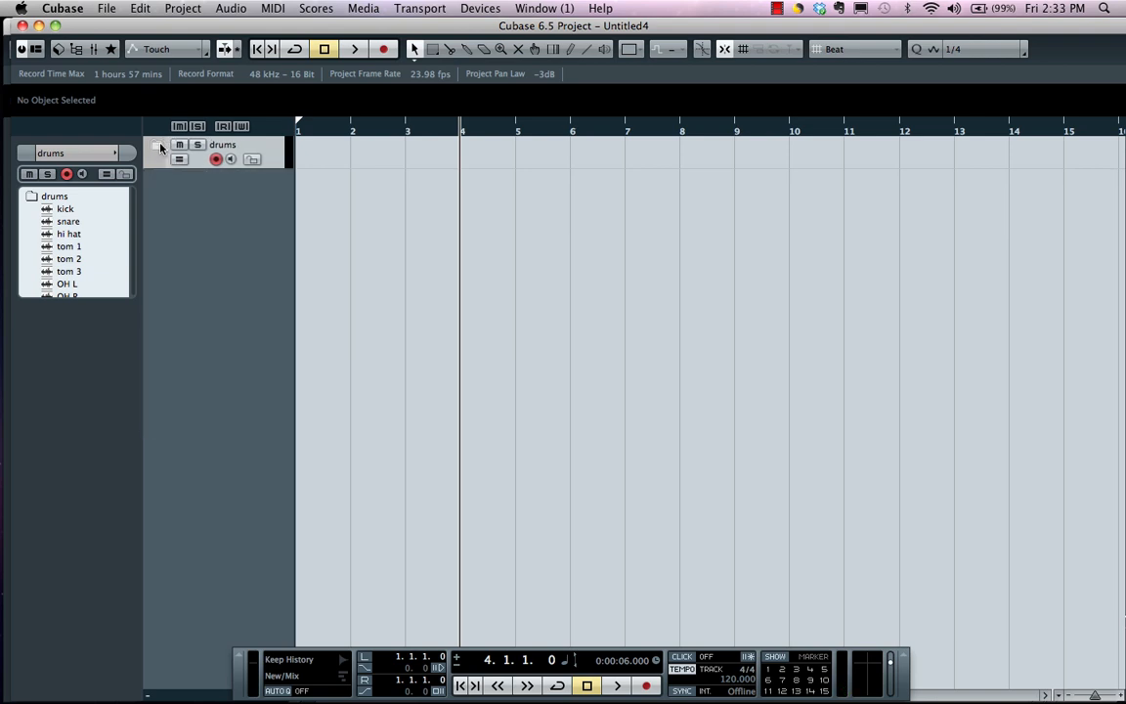
left_click(163, 148)
left_click(162, 147)
left_click(163, 146)
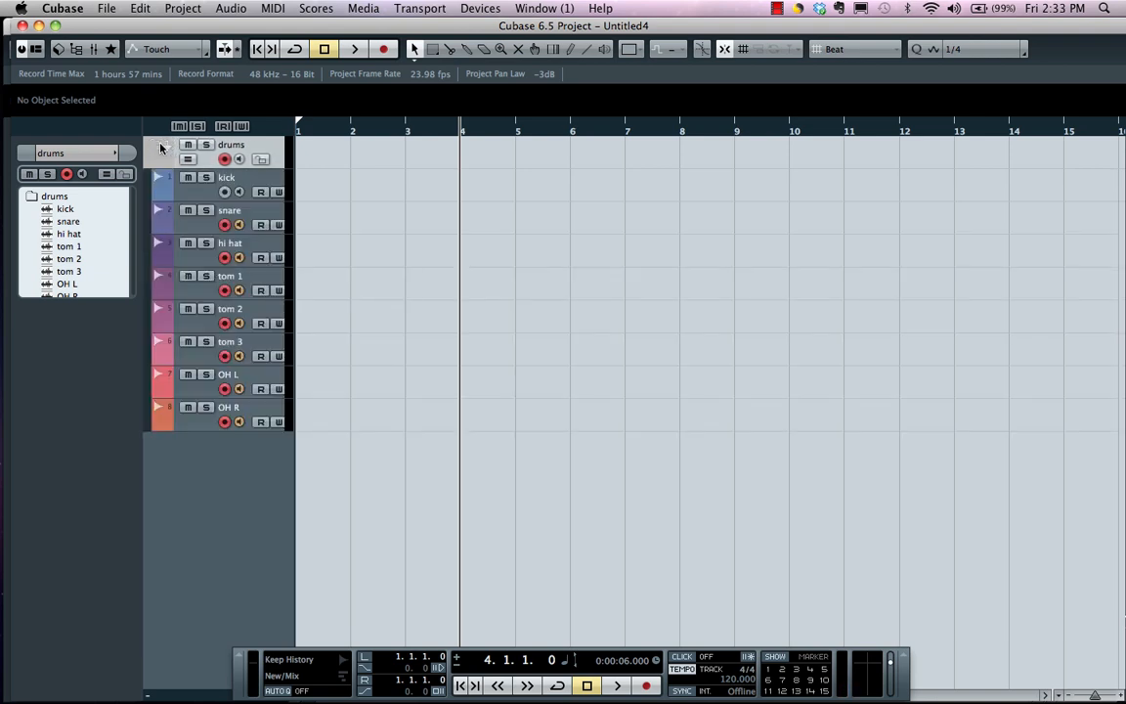
Move the project cursor to the start of bar 1 and record about four bars on all the drum tracks
left_click_drag(333, 140, 262, 130)
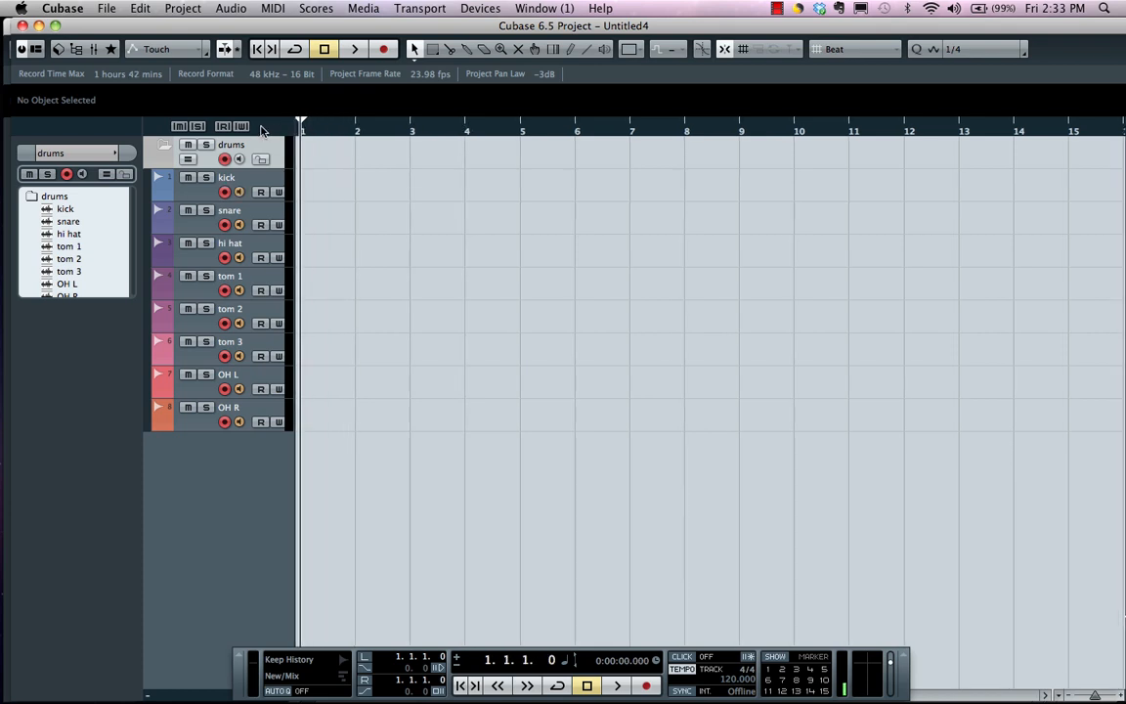
left_click(647, 685)
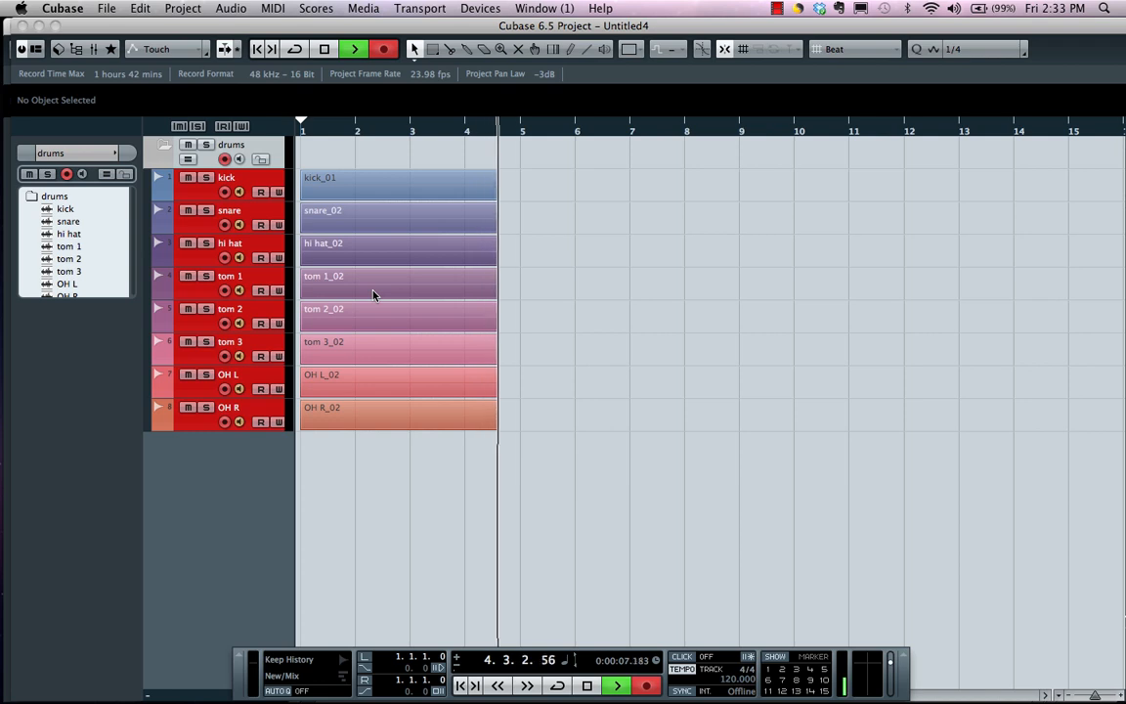
key("space")
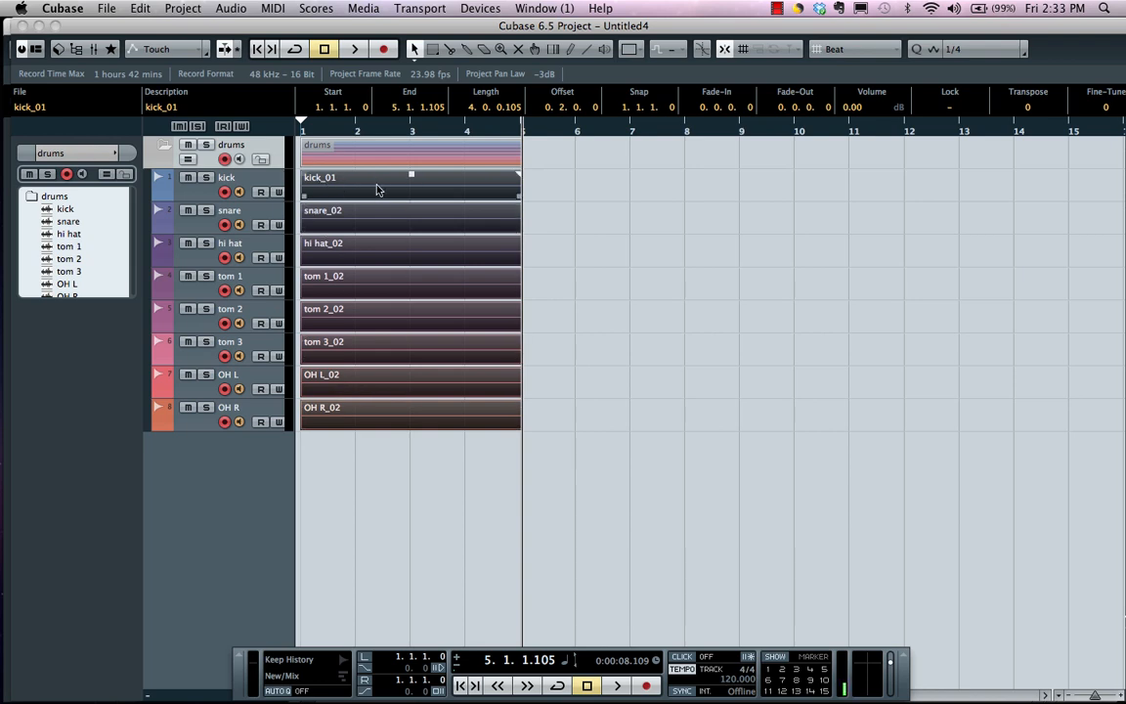
Select only the kick_01 event and hide the info line in the window layout, bringing it back again
left_click(589, 206)
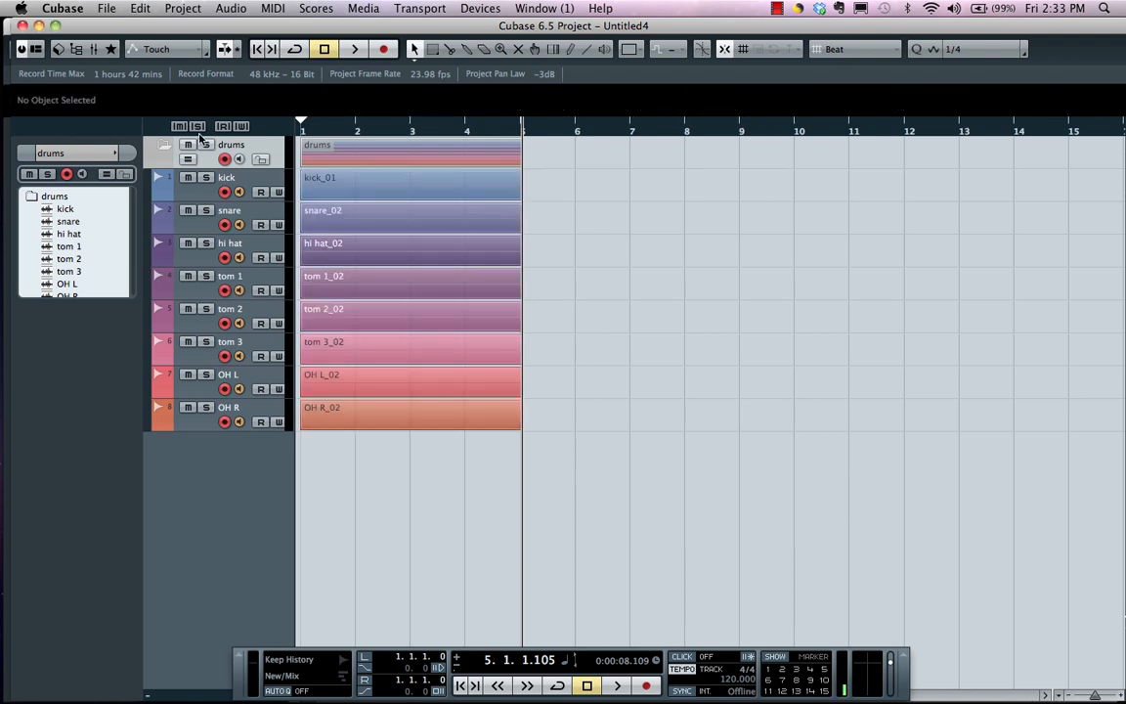
left_click(376, 184)
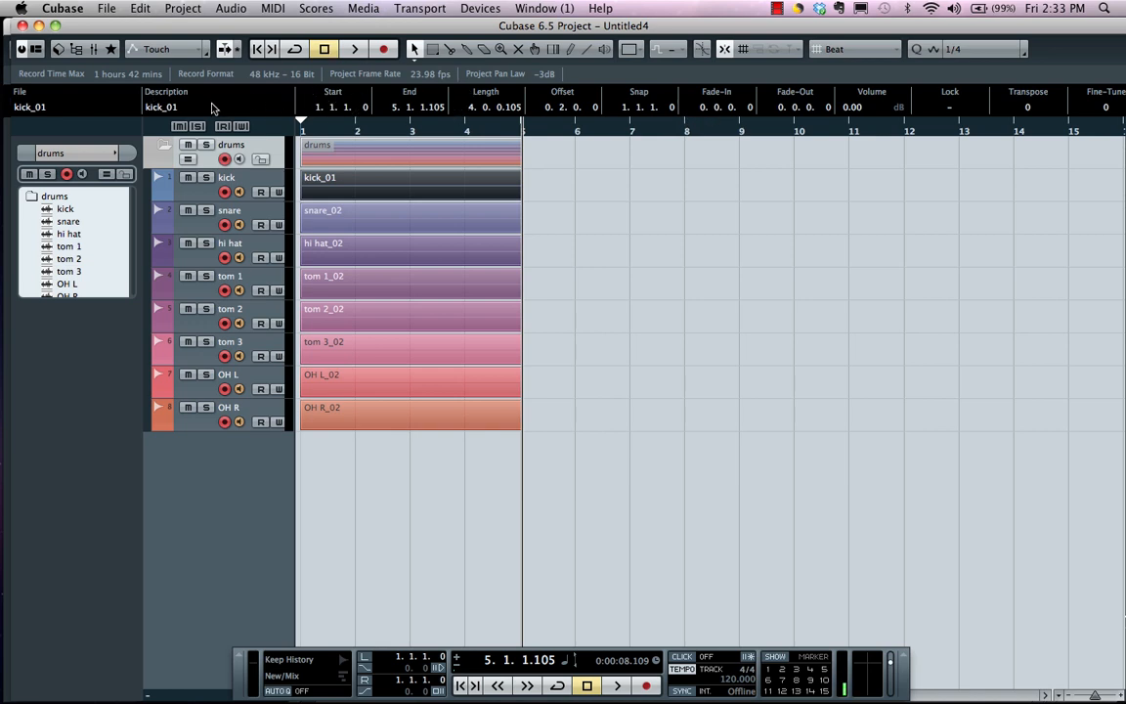
left_click(40, 49)
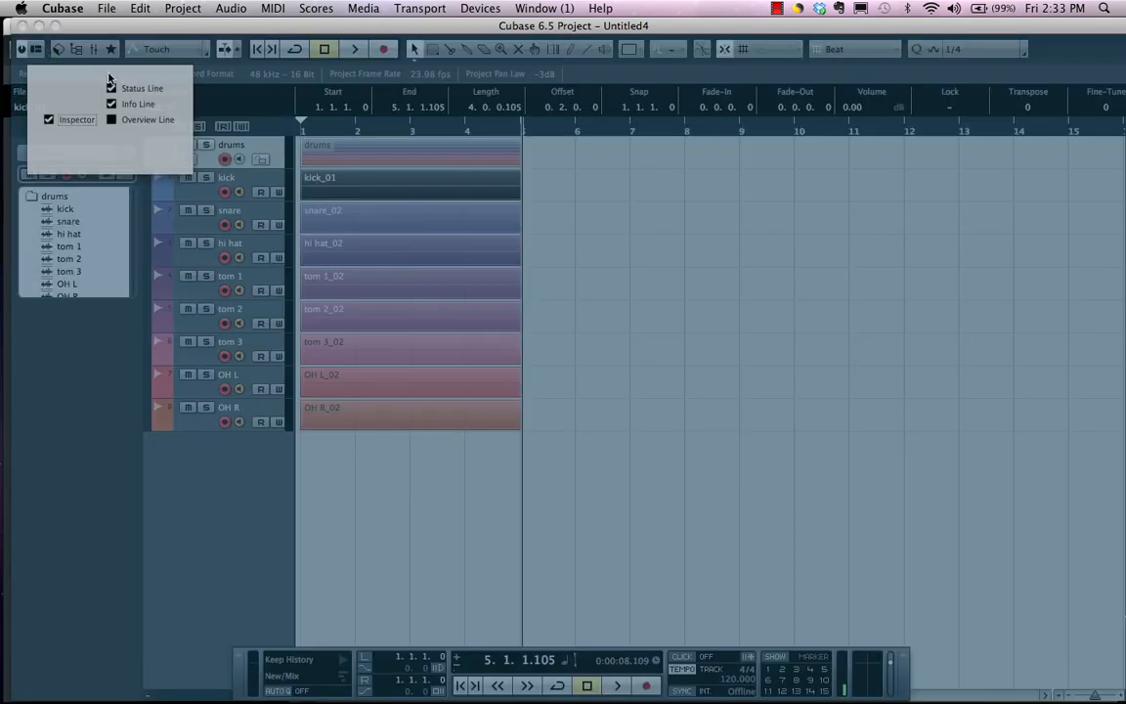
left_click(111, 104)
left_click(111, 104)
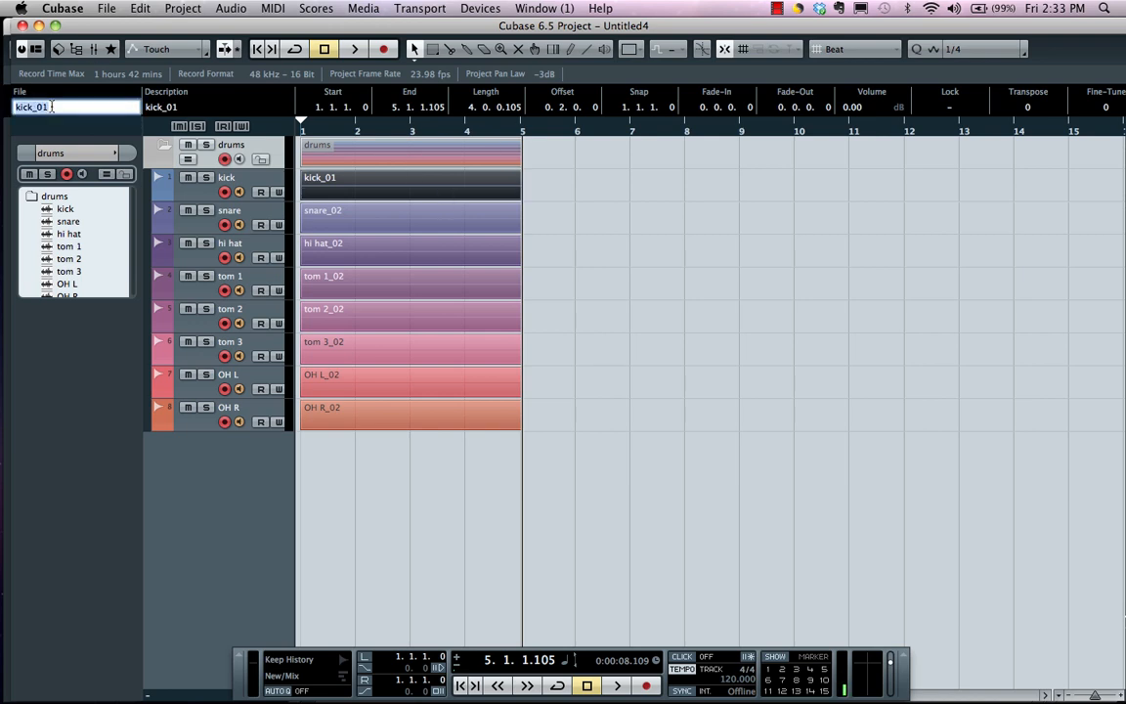
Rename the selected kick event's audio file as bass drum in the info line
type("bass drum")
key("Return")
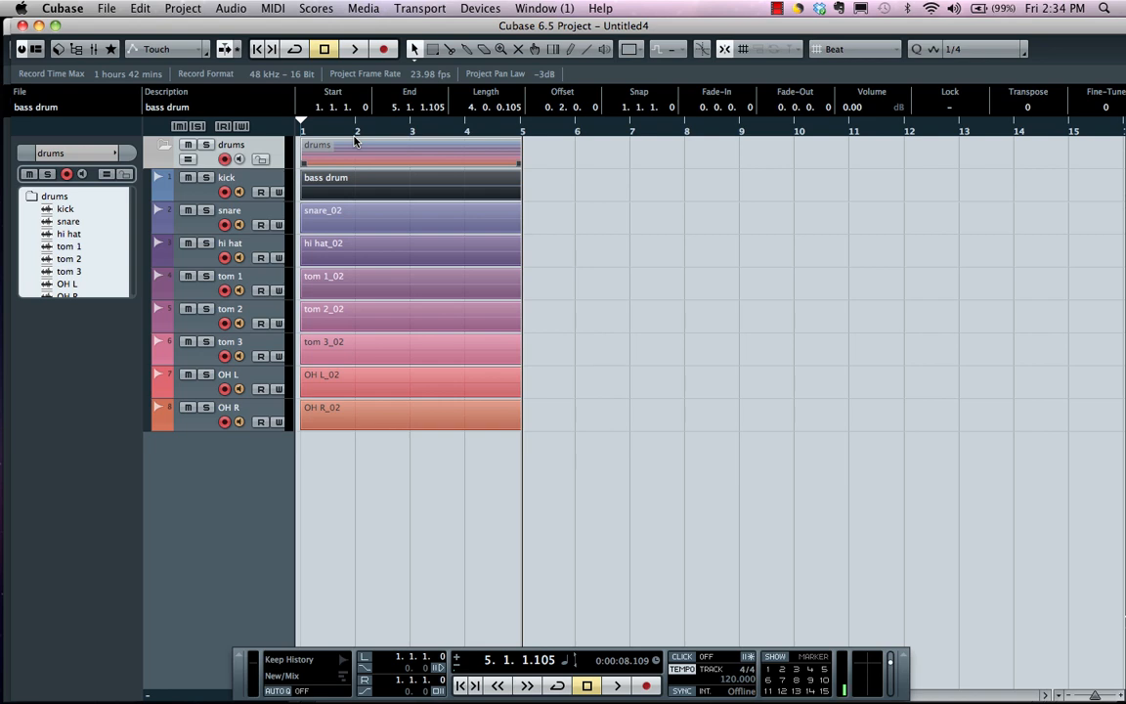
Collapse the drums folder track and duplicate it together with its contents
left_click(162, 145)
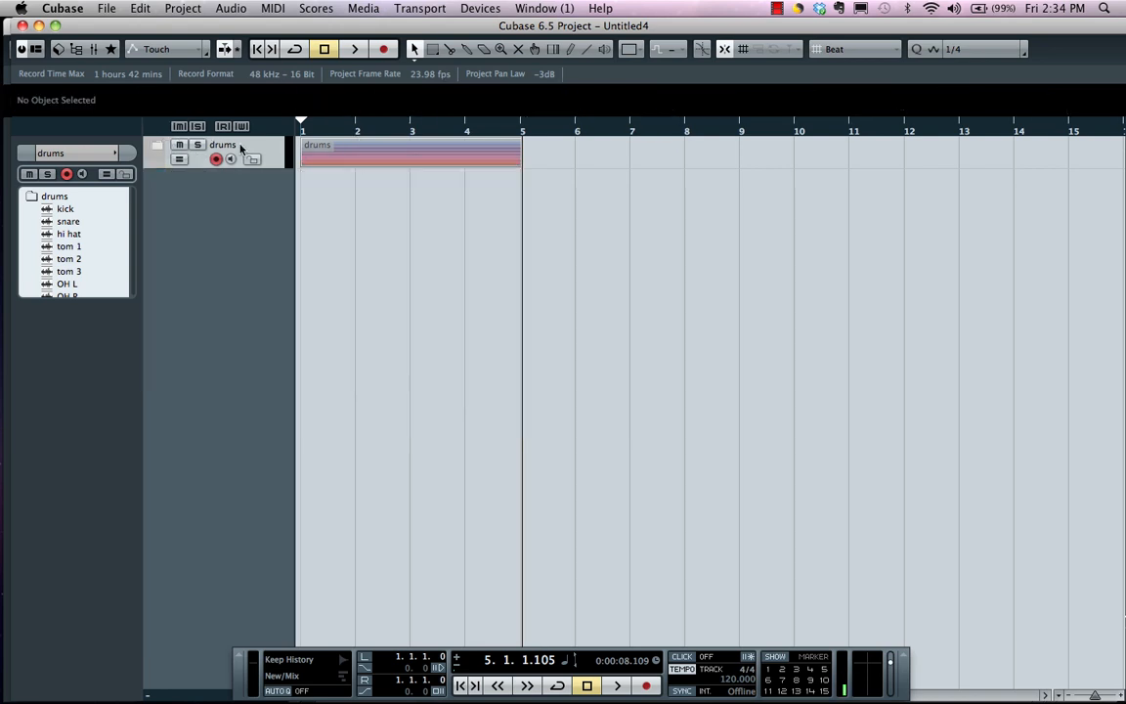
right_click(192, 153)
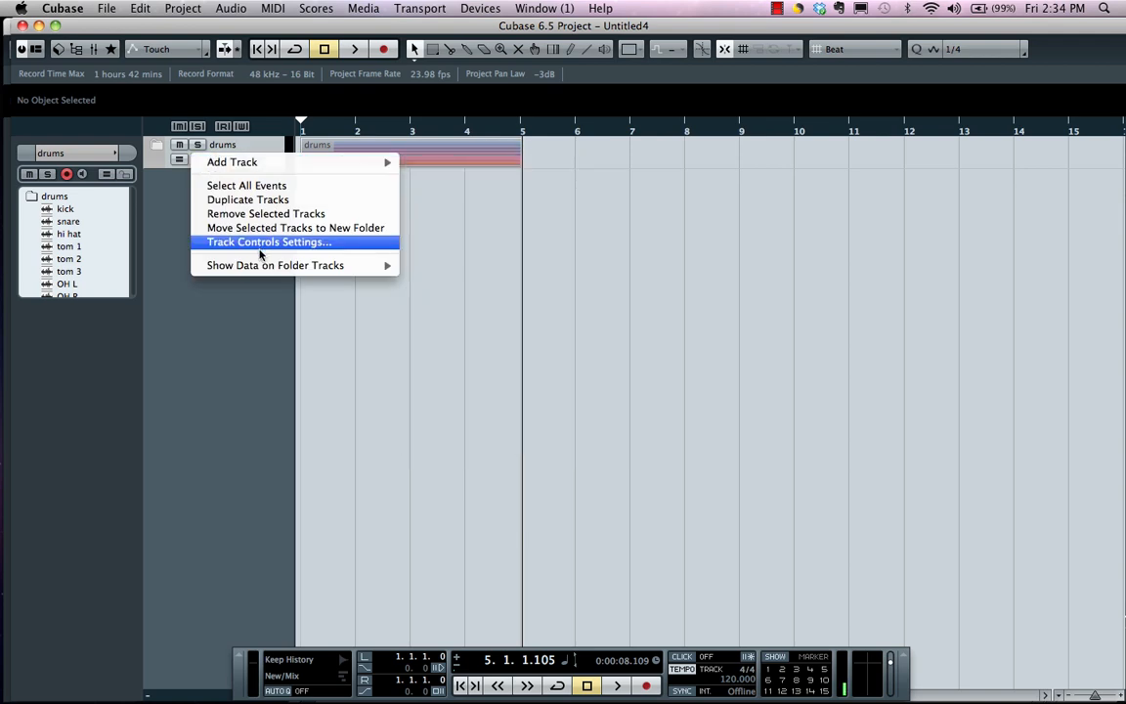
left_click(249, 199)
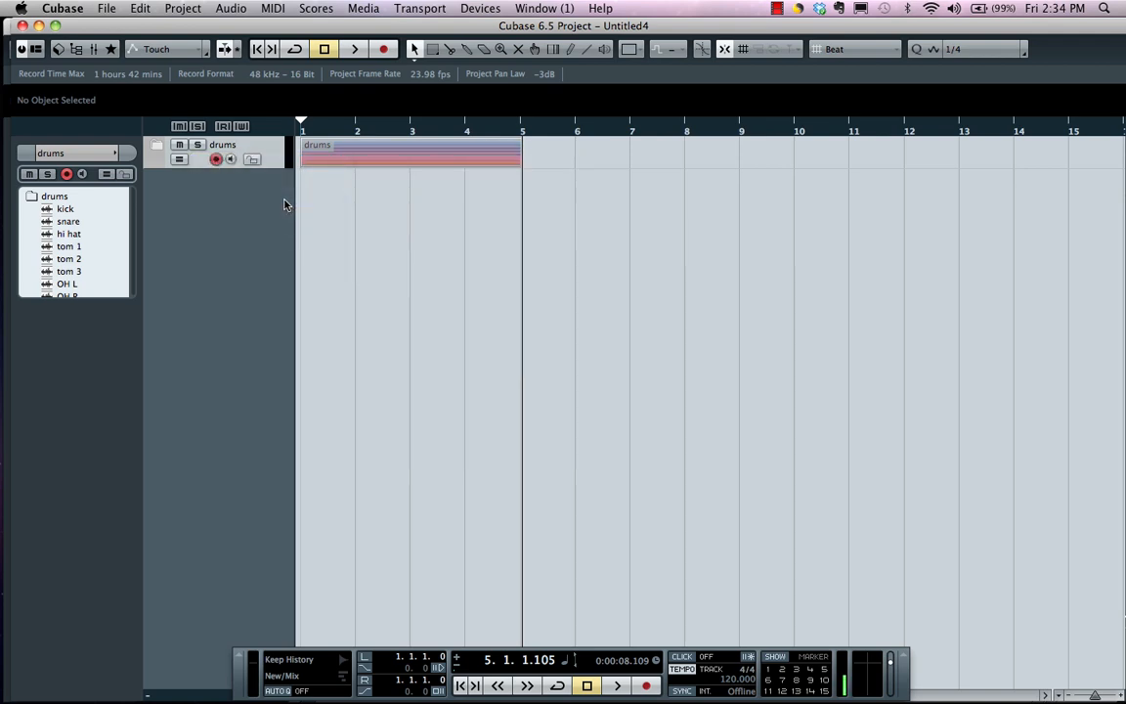
Select both the drums and Copy of drums folder tracks and move them into a new folder
left_click(203, 163)
left_click(202, 193)
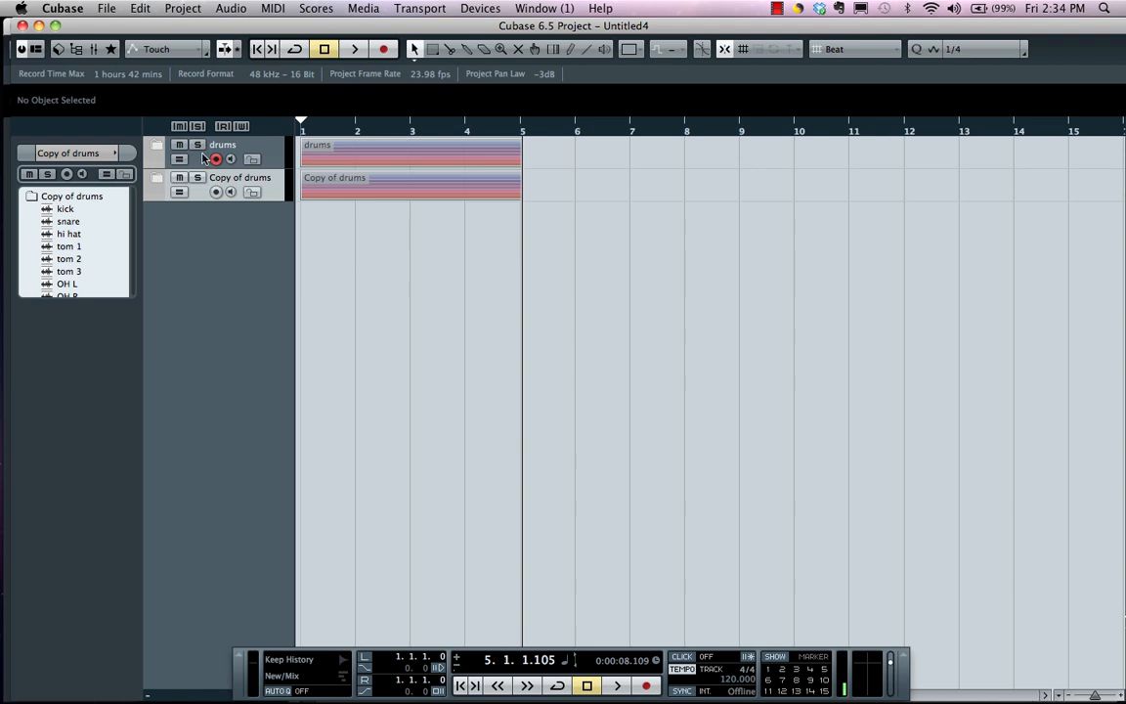
left_click(203, 158)
right_click(197, 150)
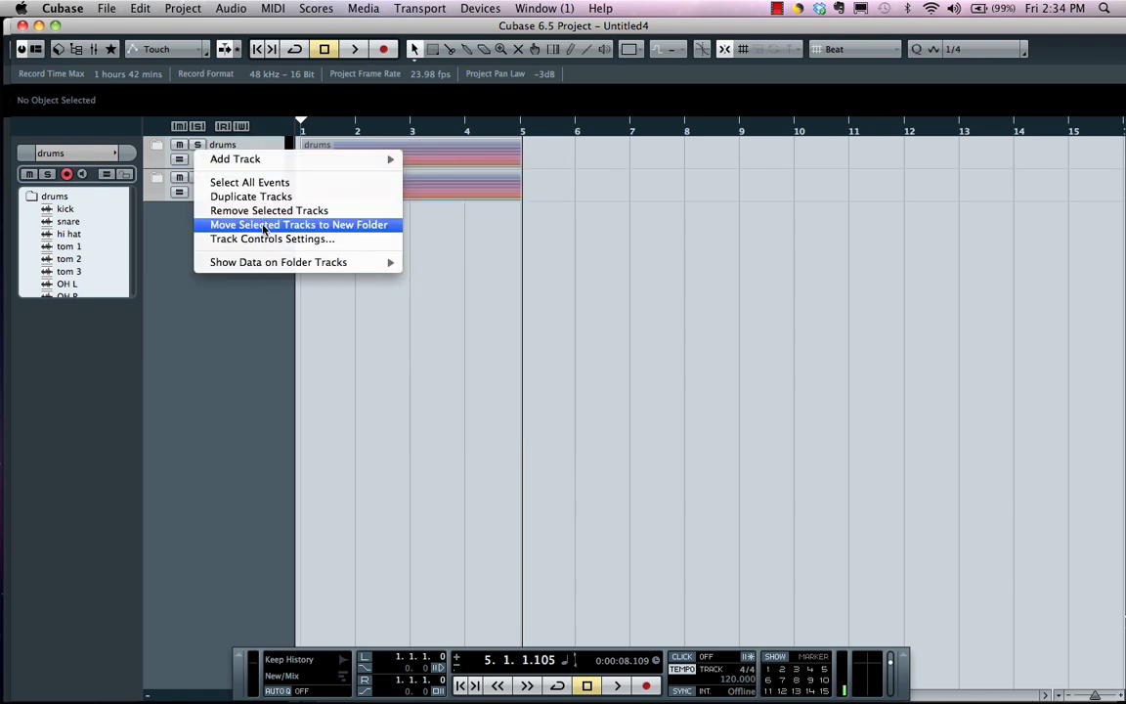
left_click(239, 224)
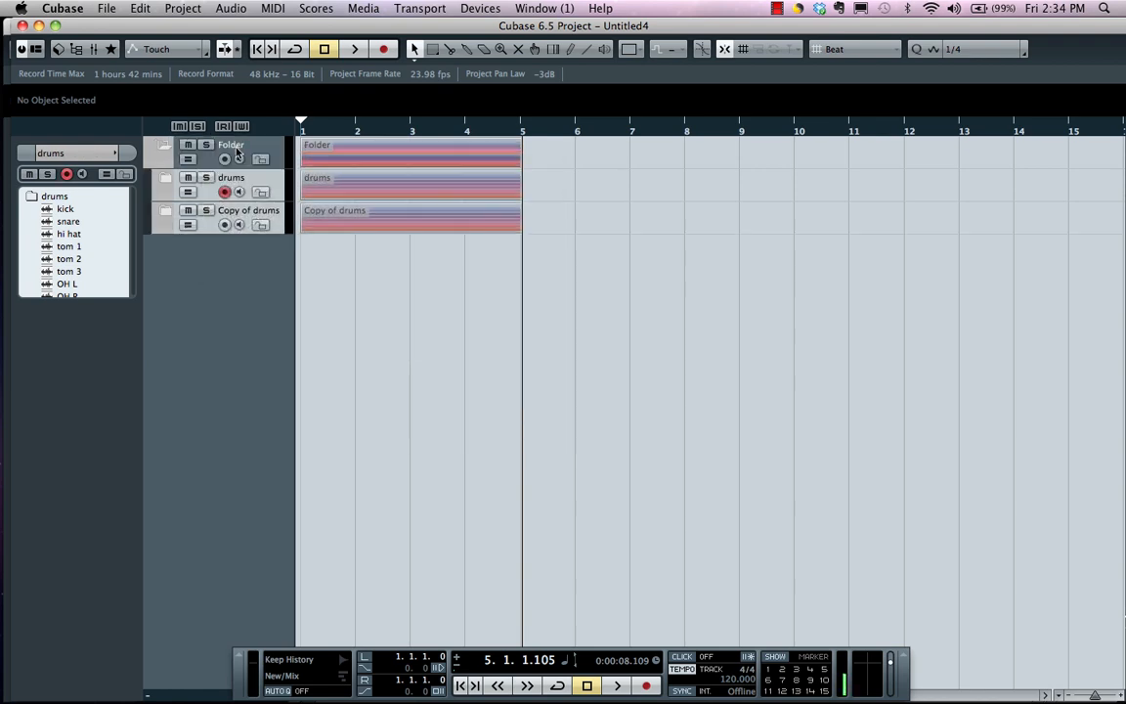
Expand the Copy of drums folder and set the record folder of its eight tracks to folder a on Macintosh HD
left_click(166, 210)
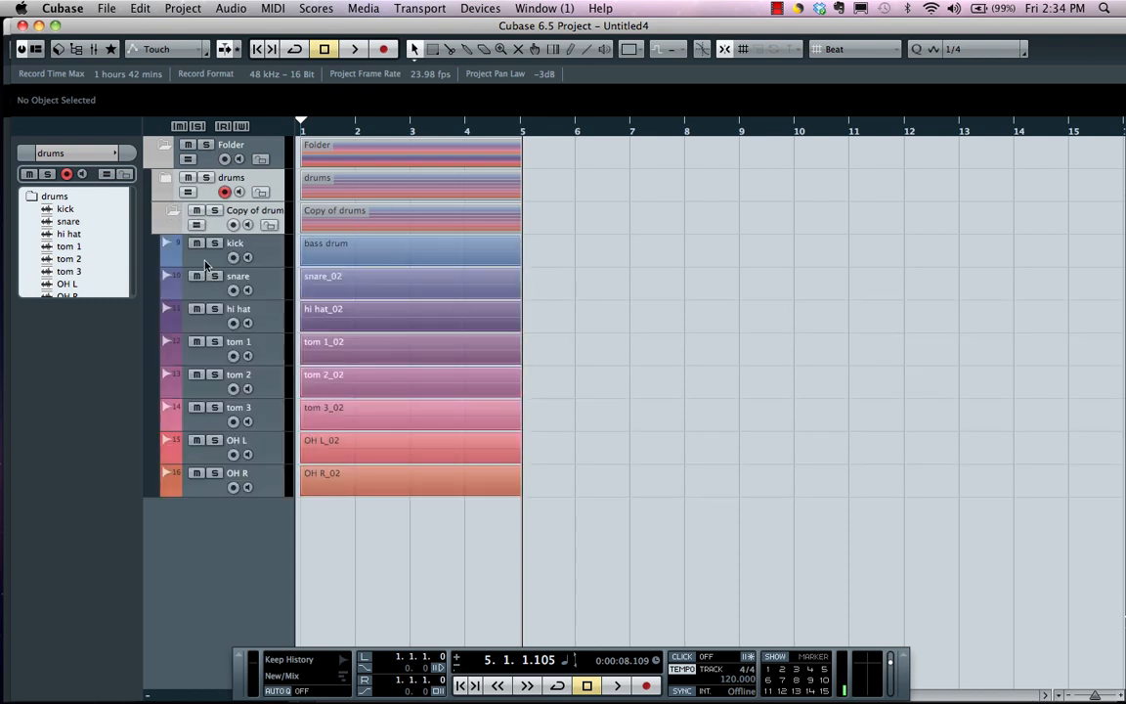
left_click(205, 265)
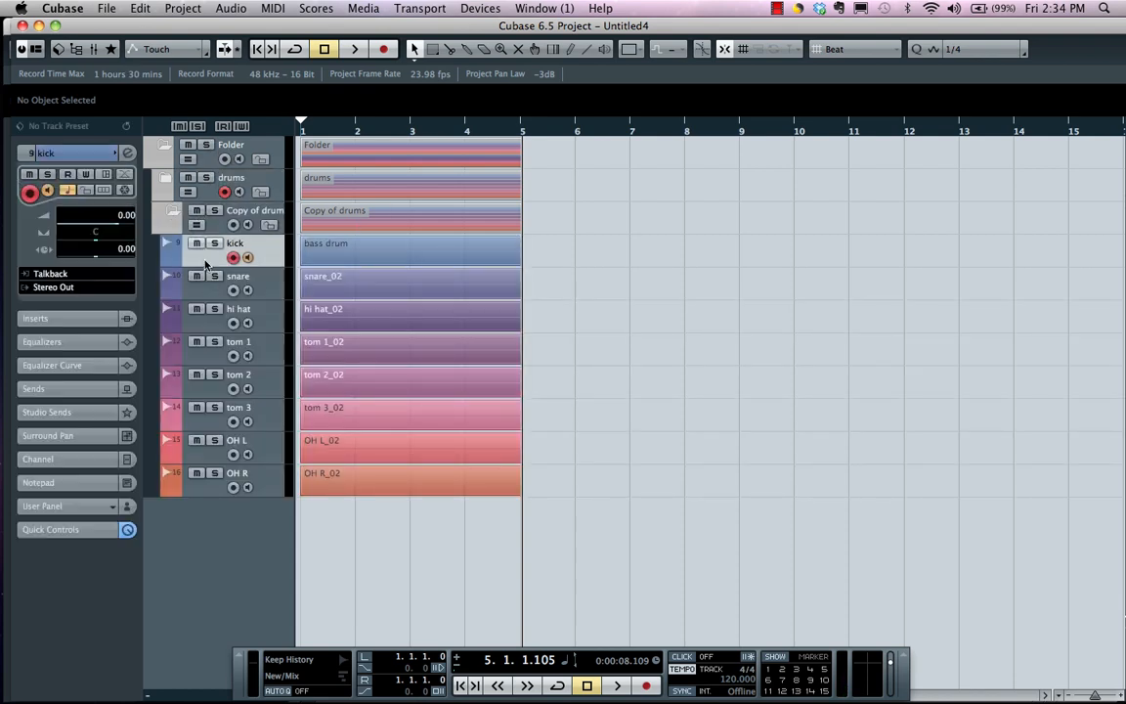
left_click(210, 489, "shift")
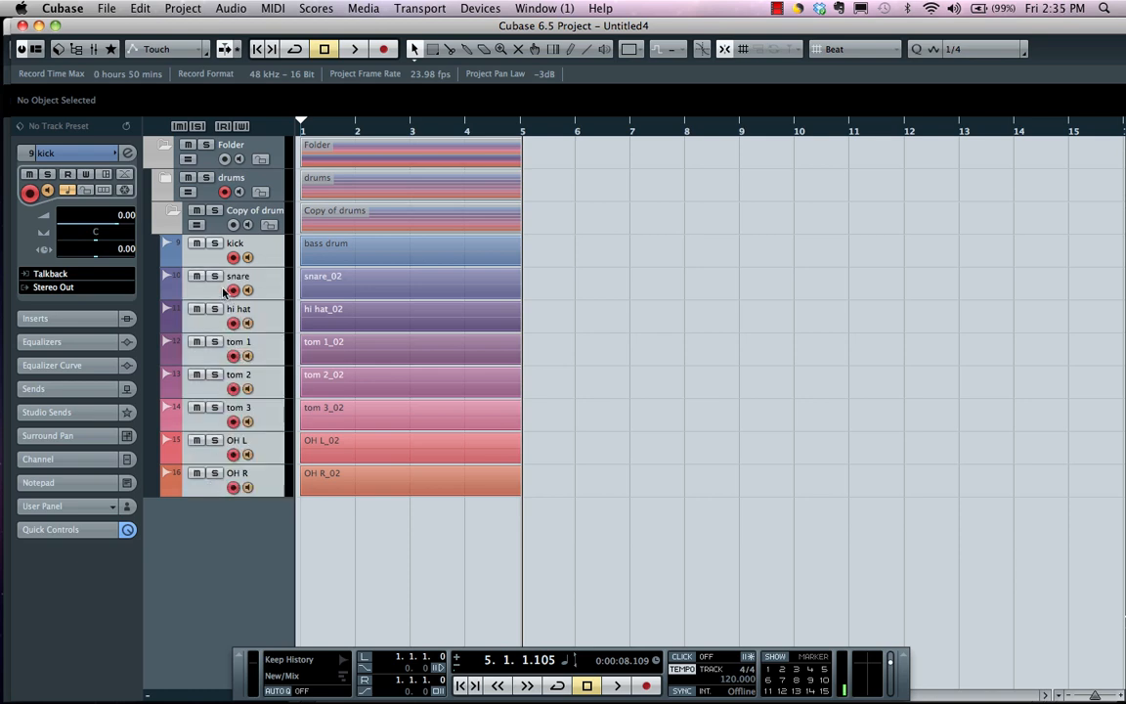
right_click(204, 262)
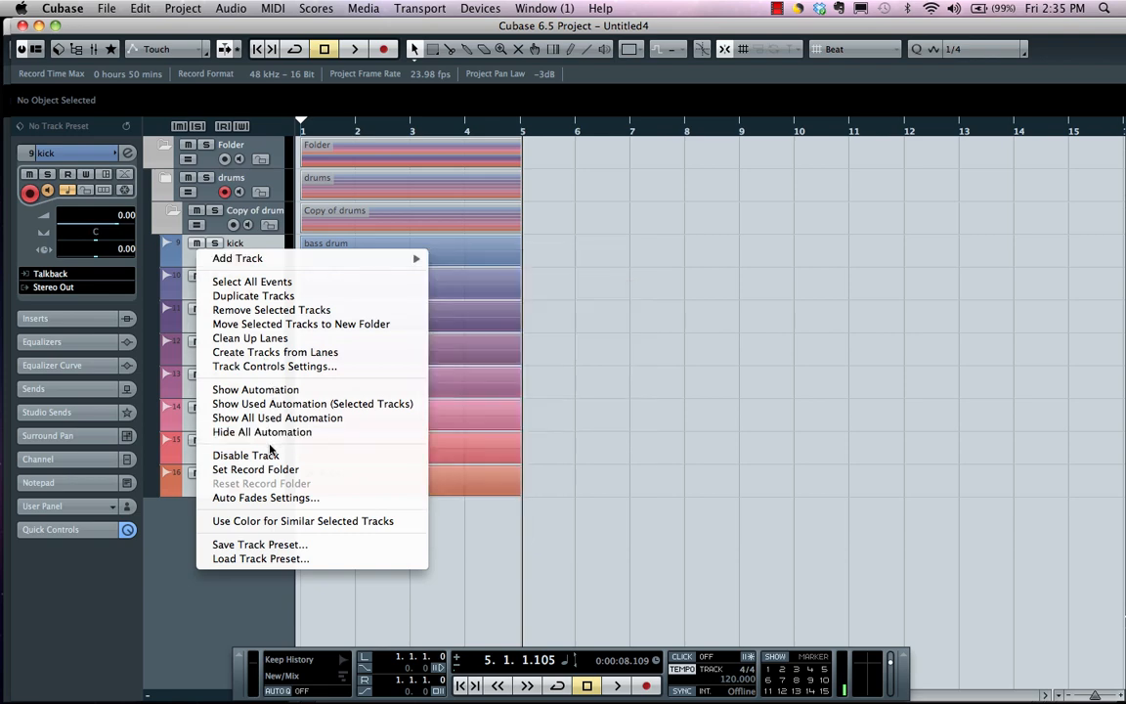
left_click(274, 470)
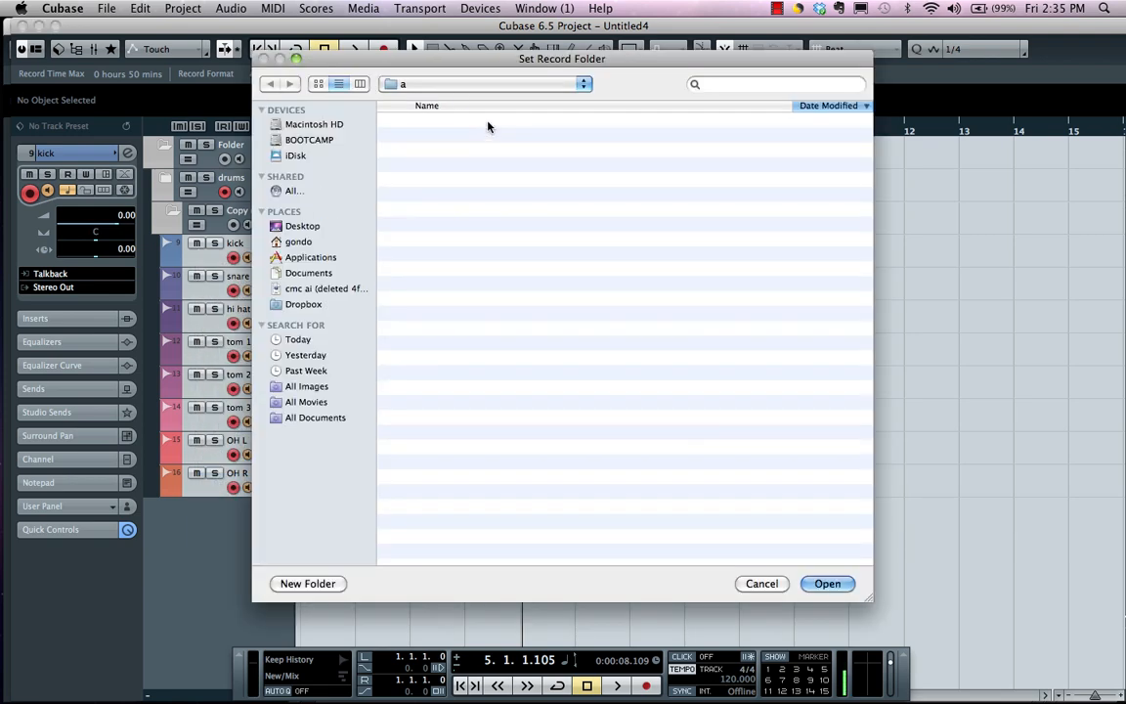
left_click(456, 86)
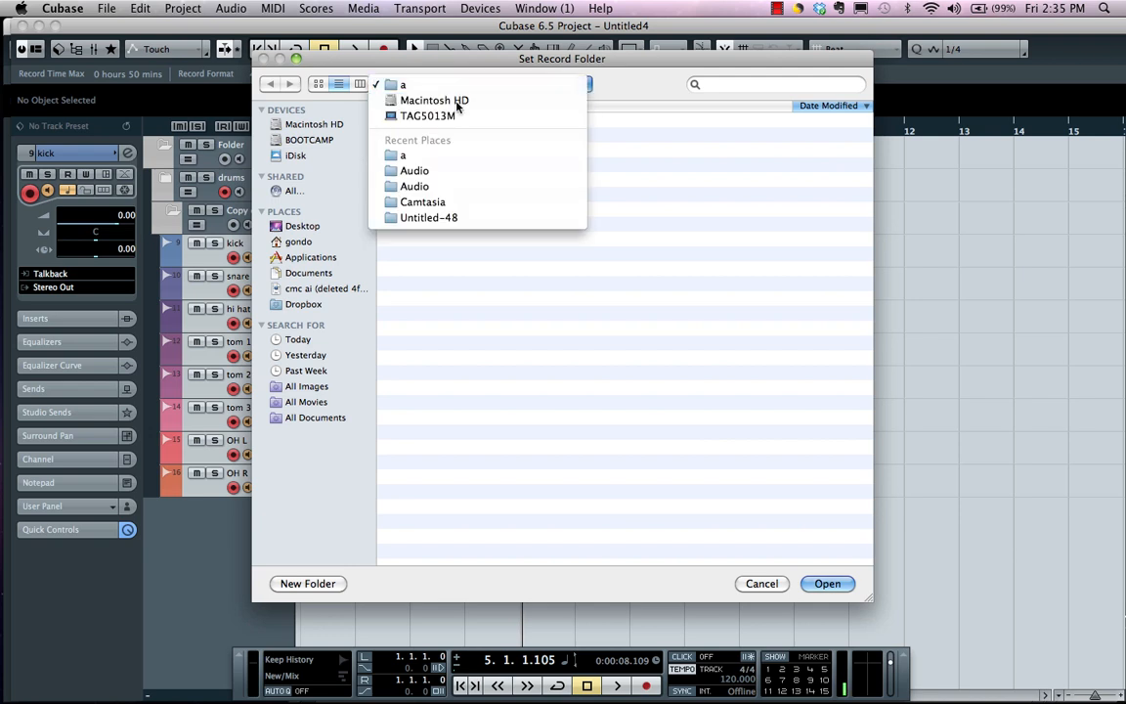
left_click(428, 100)
double_click(427, 119)
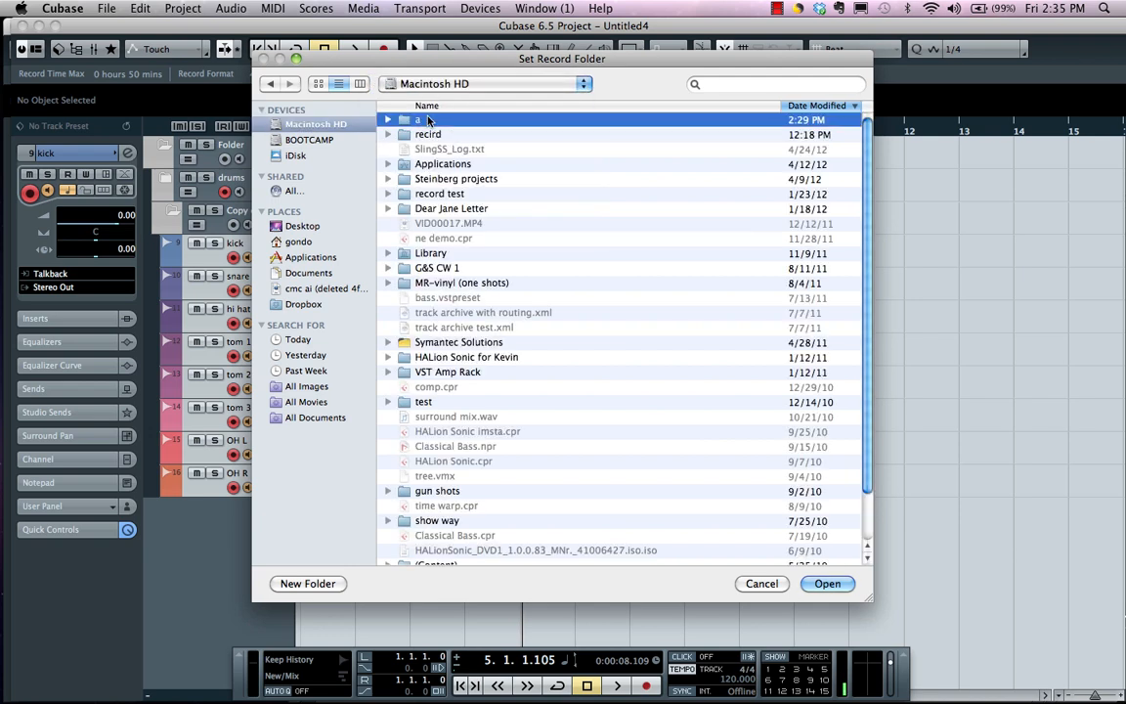
left_click(827, 584)
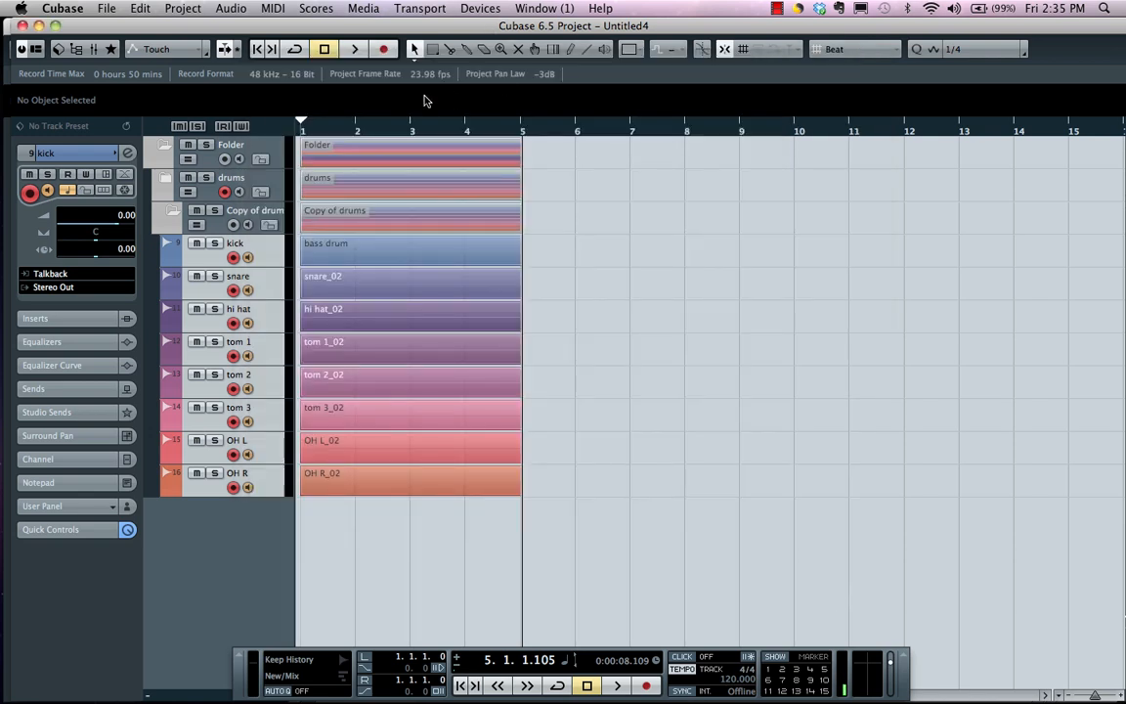
Record-enable all tracks through the parent folder, expand the drums folder and record about four bars starting at bar 5, beat 4
left_click(223, 160)
left_click(568, 130)
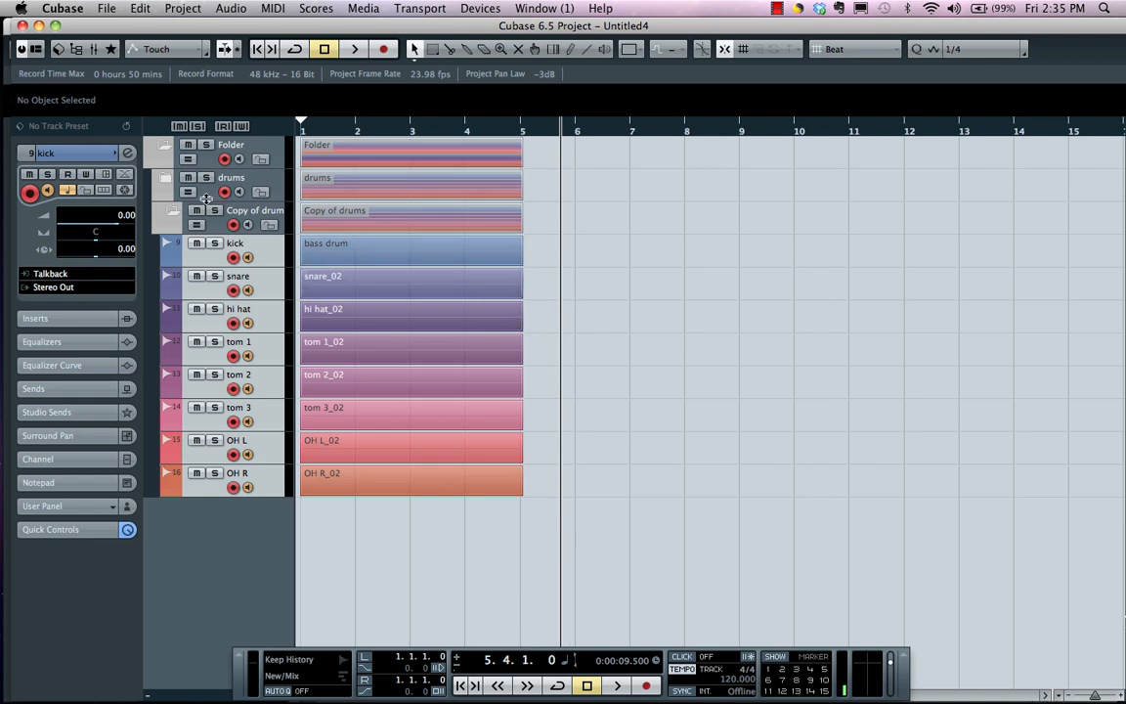
left_click(166, 178)
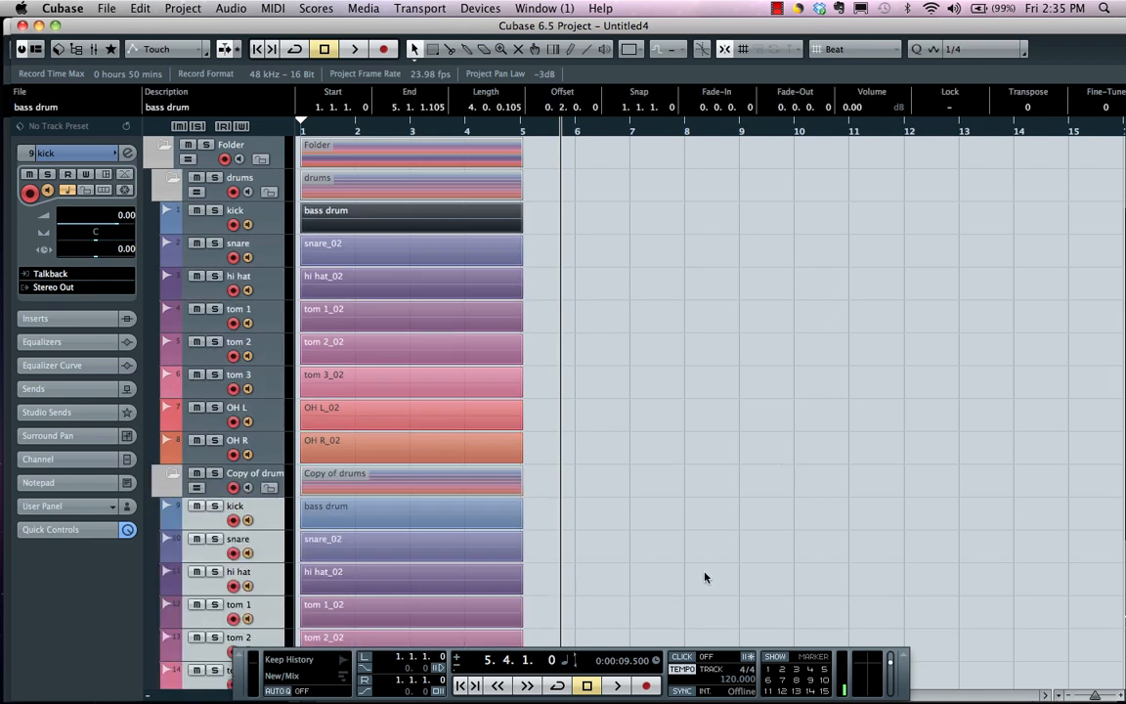
left_click(648, 687)
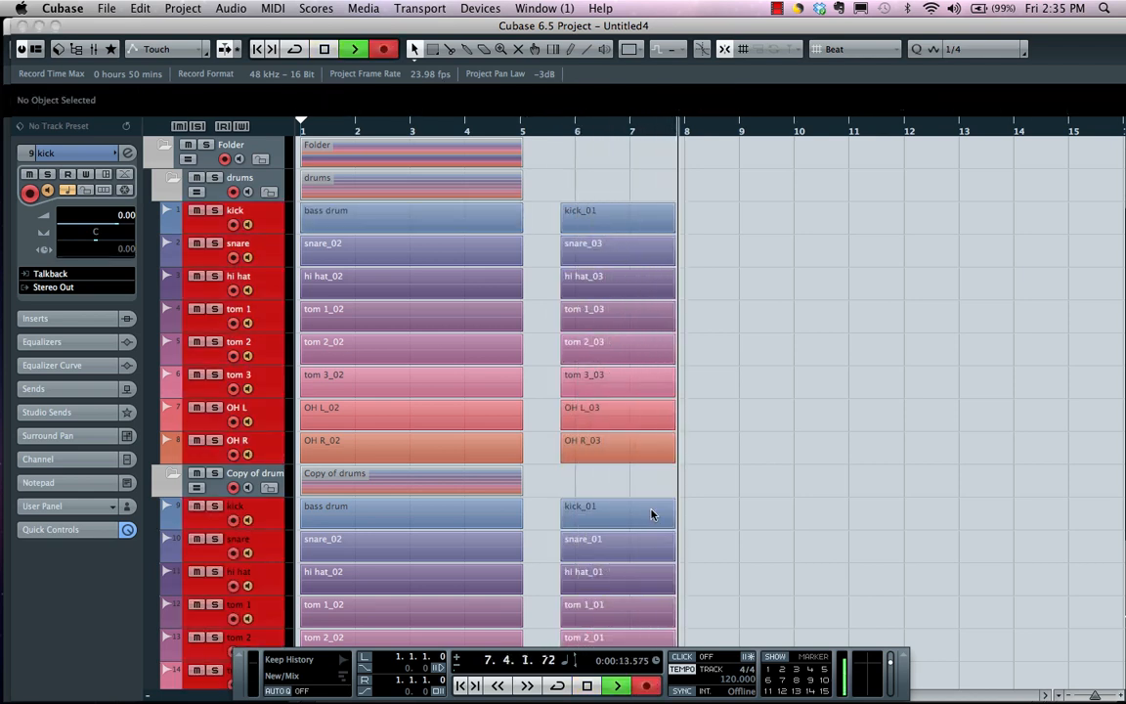
scroll(694, 503, "down", 3)
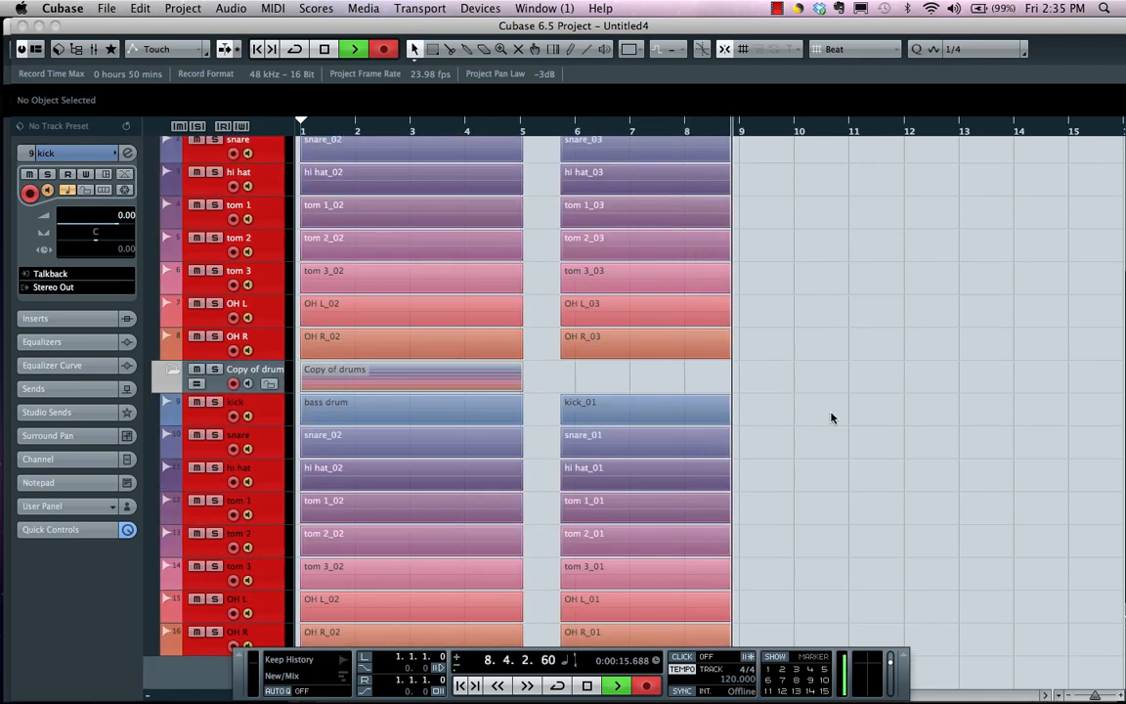
scroll(837, 395, "up", 1)
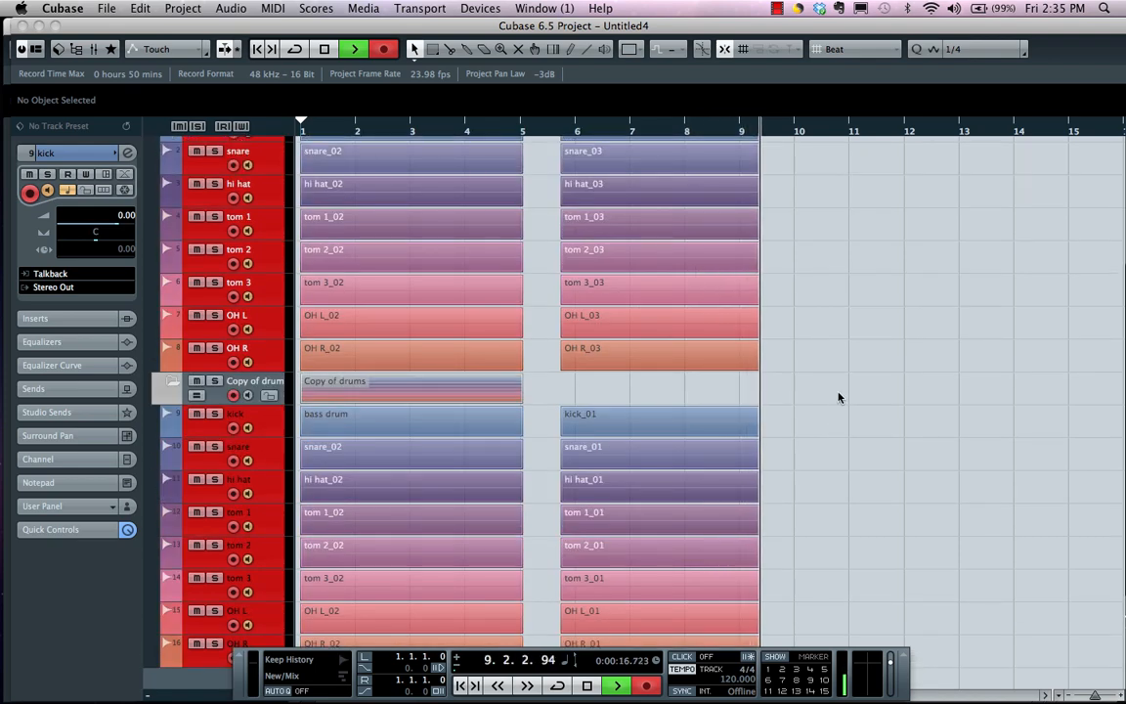
key("space")
left_click(884, 270)
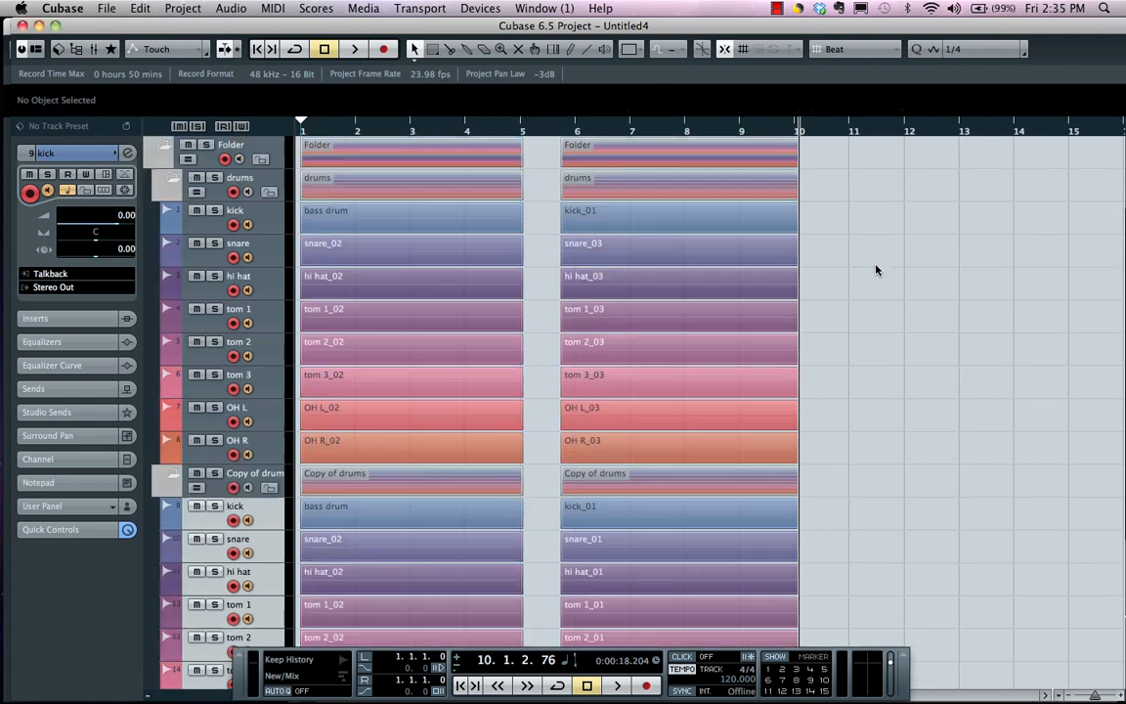
Open the Pool window and expand its Audio folder to list the recorded files
left_click(318, 9)
mouse_move(360, 12)
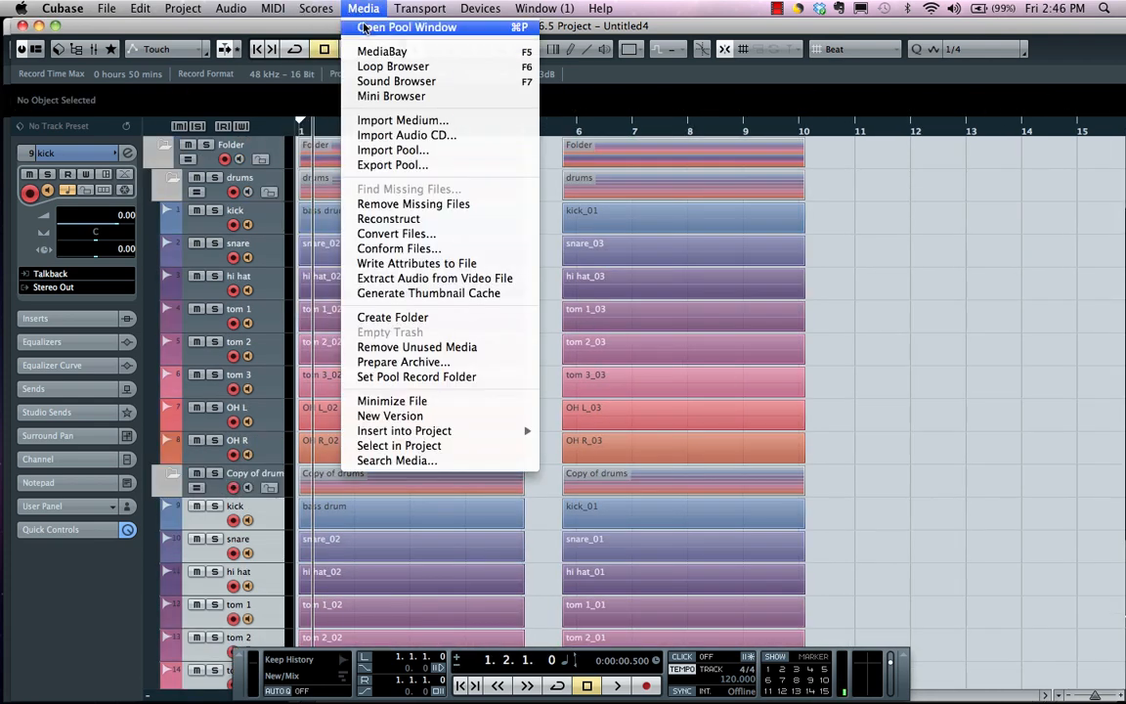
left_click(363, 28)
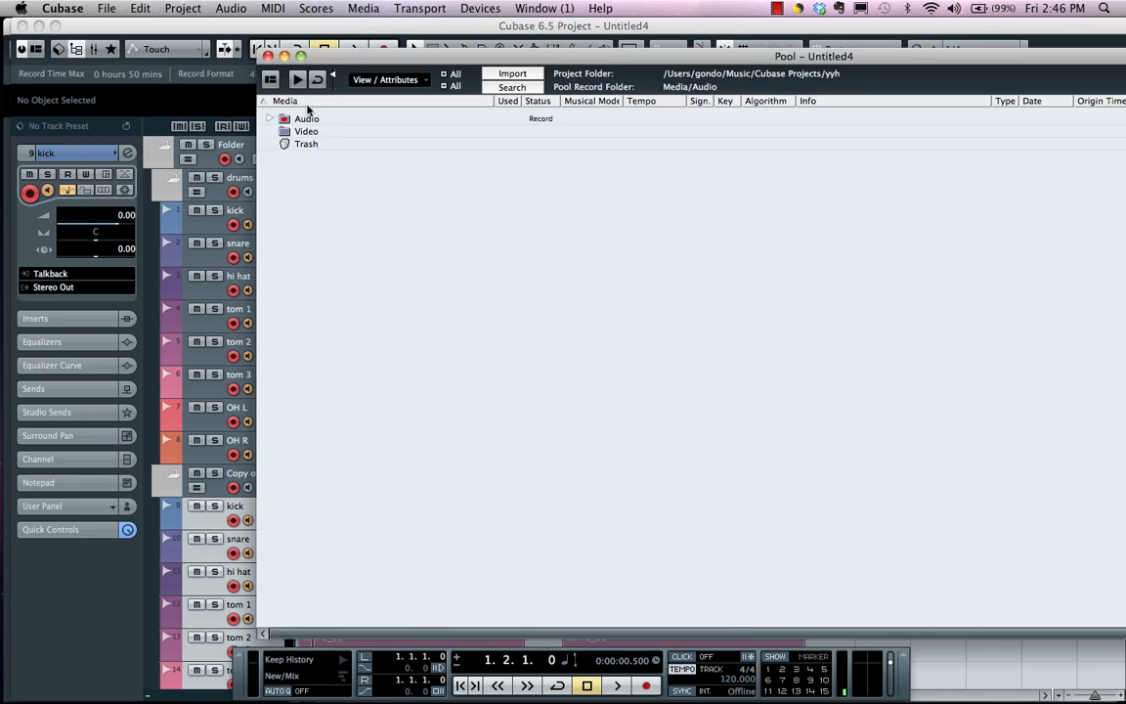
left_click(270, 119)
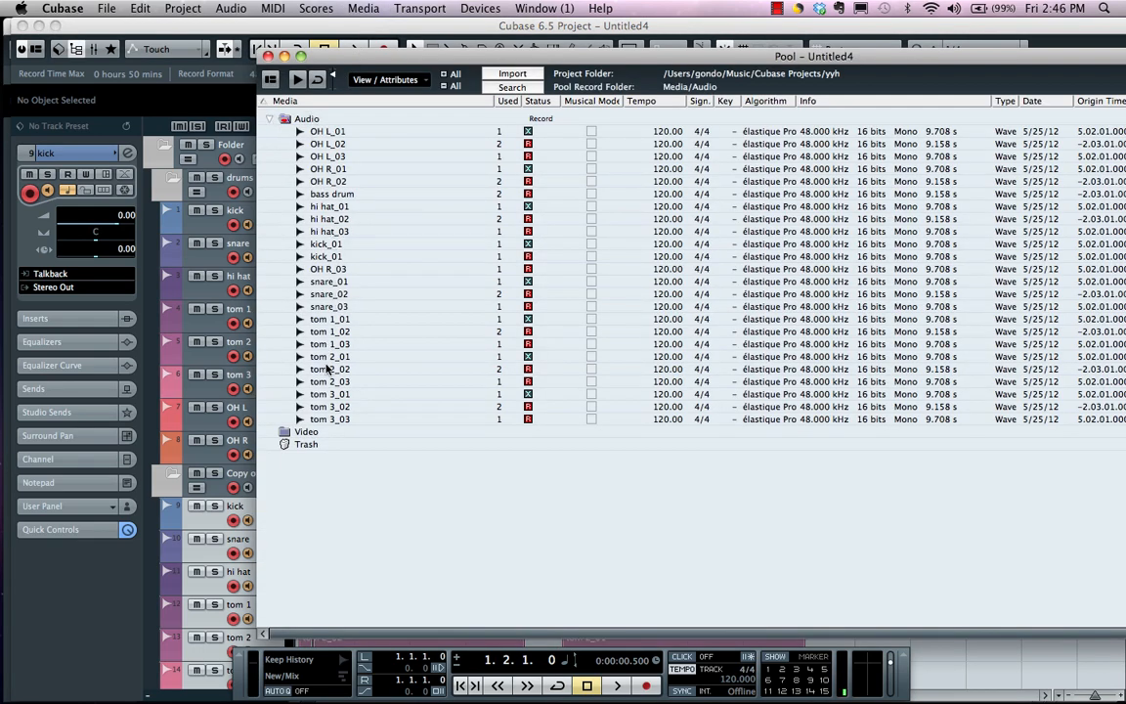
Import Sax_11.wav into the pool without copying it to the working directory or converting its sample rate and size
left_click(516, 75)
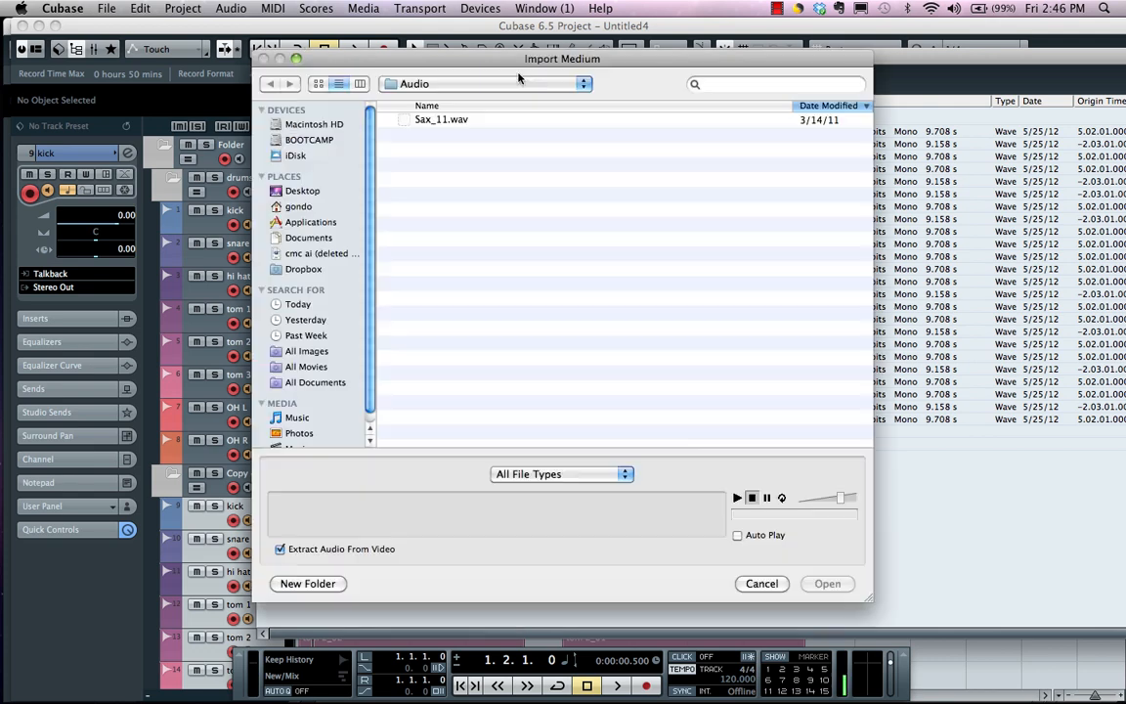
left_click(455, 119)
double_click(455, 120)
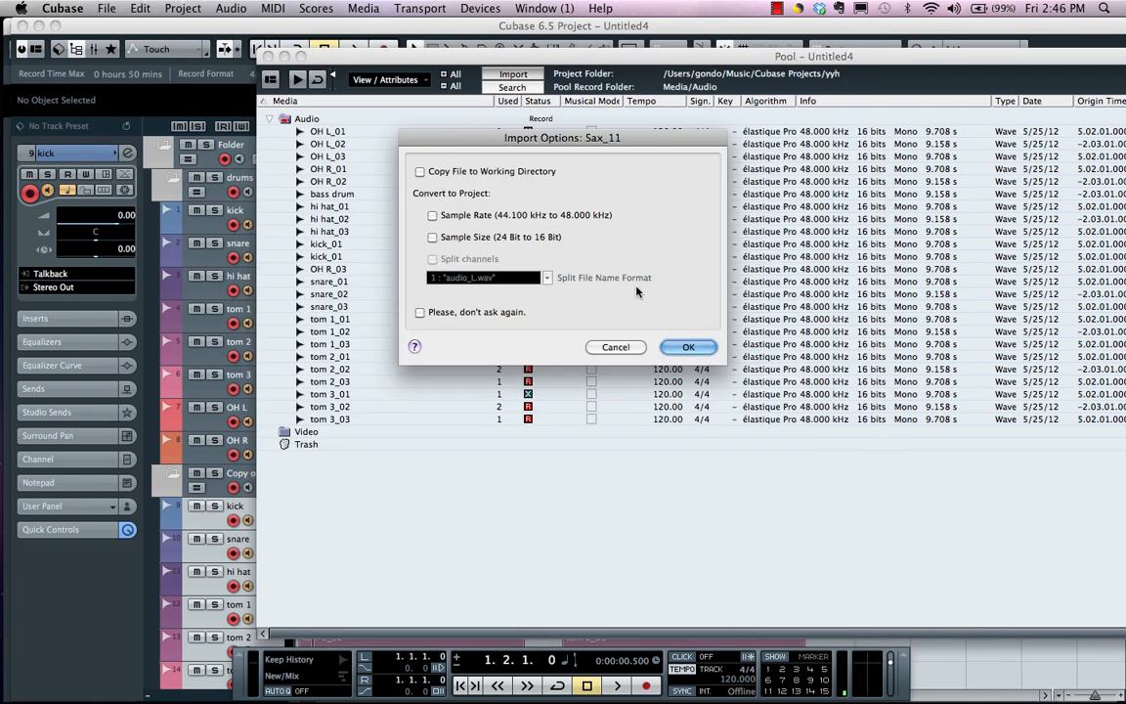
left_click(689, 347)
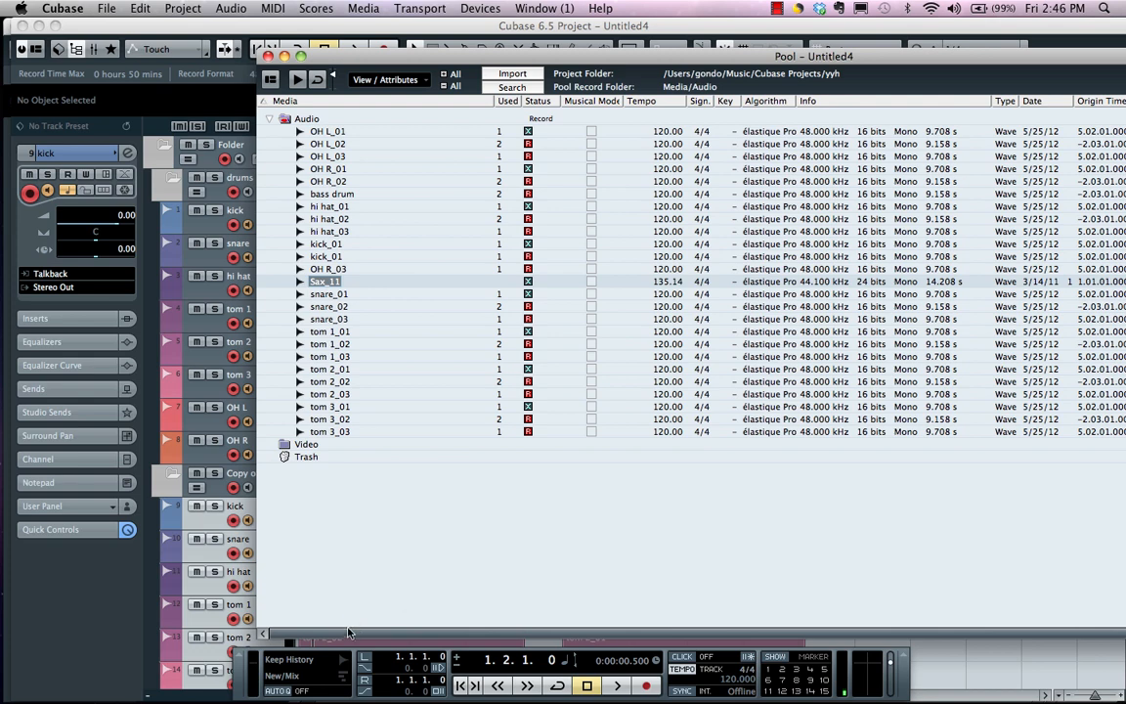
scroll(350, 637, "right", 5)
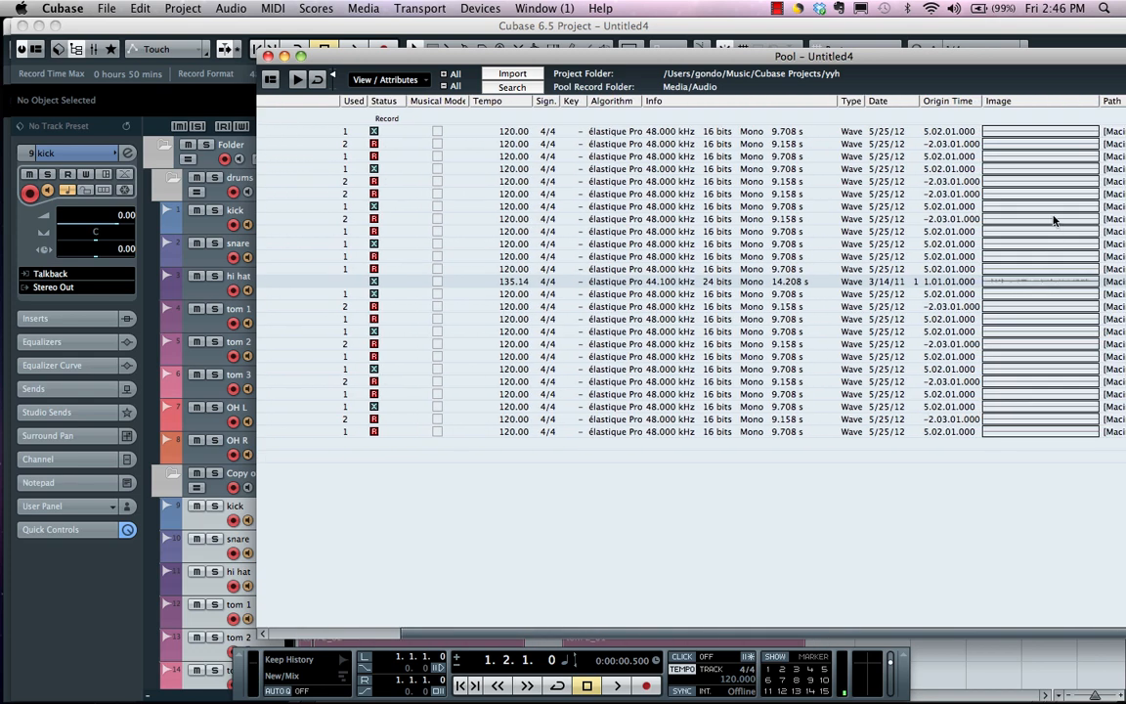
scroll(354, 573, "left", 5)
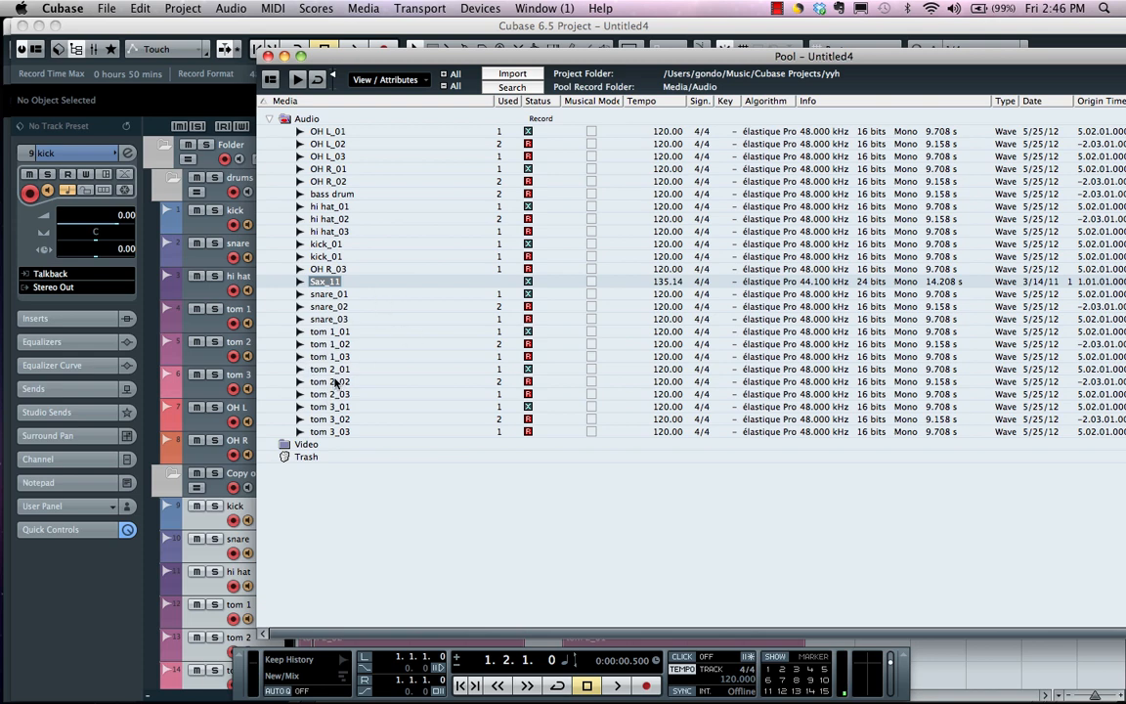
Move tom 2_02 to the pool's Trash, removing all its occurrences from the project, and shift the Pool window aside to reveal the tracks
left_click_drag(329, 386, 305, 457)
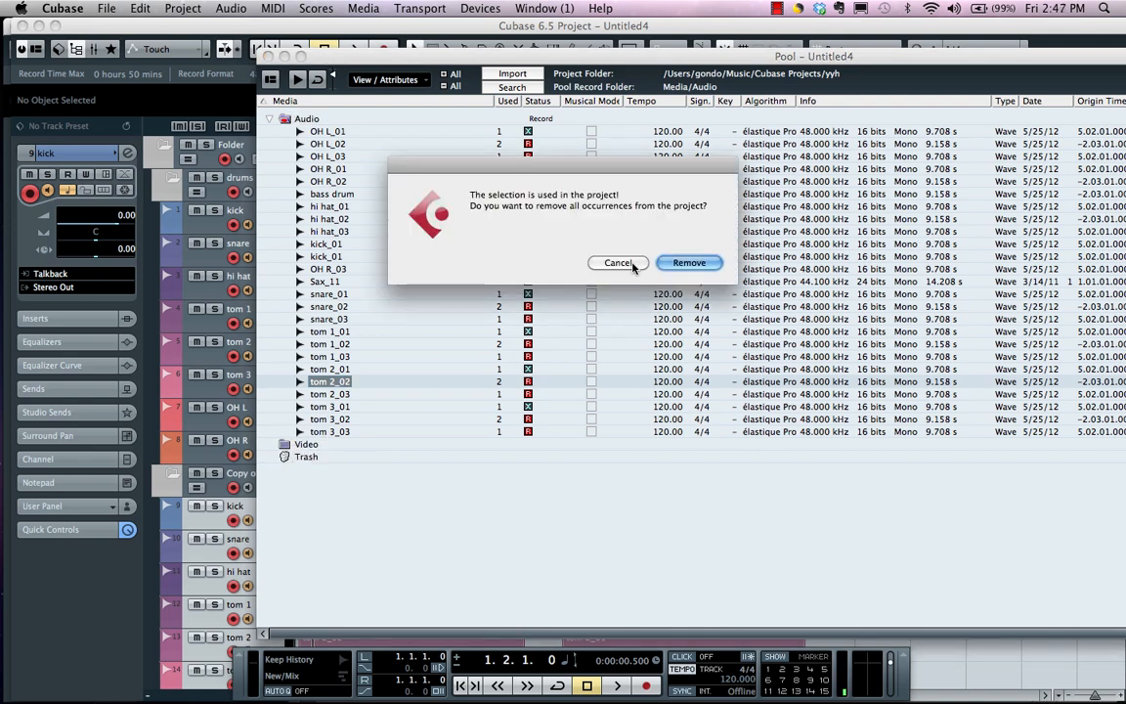
left_click(685, 262)
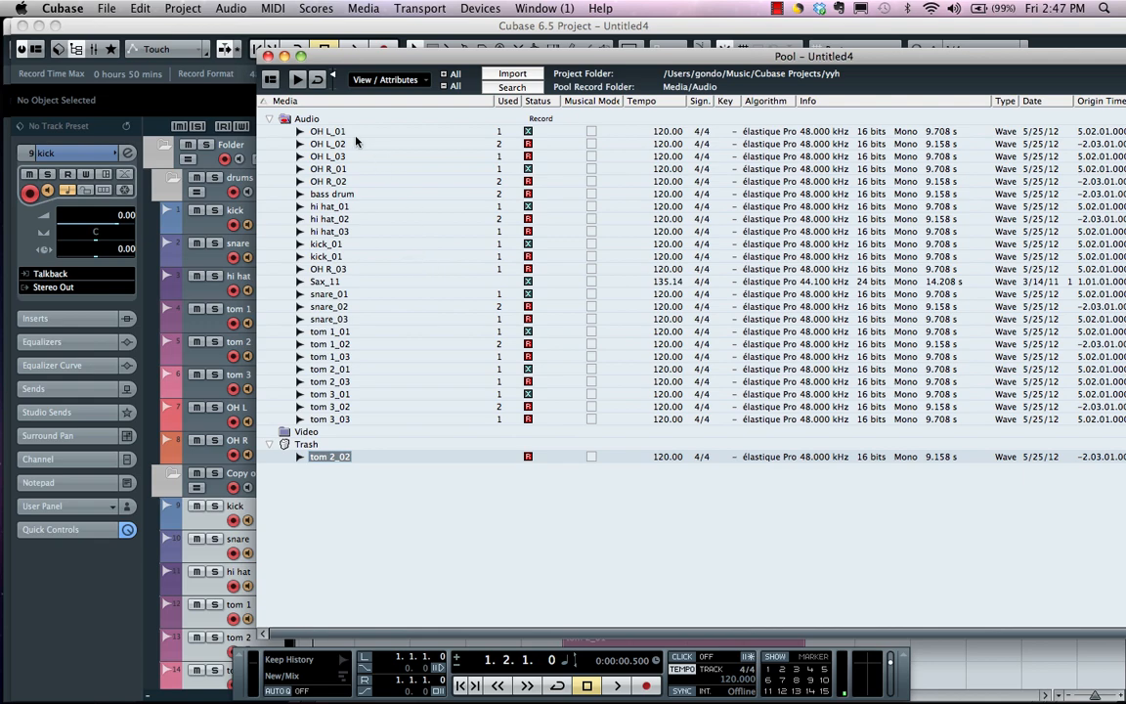
left_click_drag(361, 55, 719, 36)
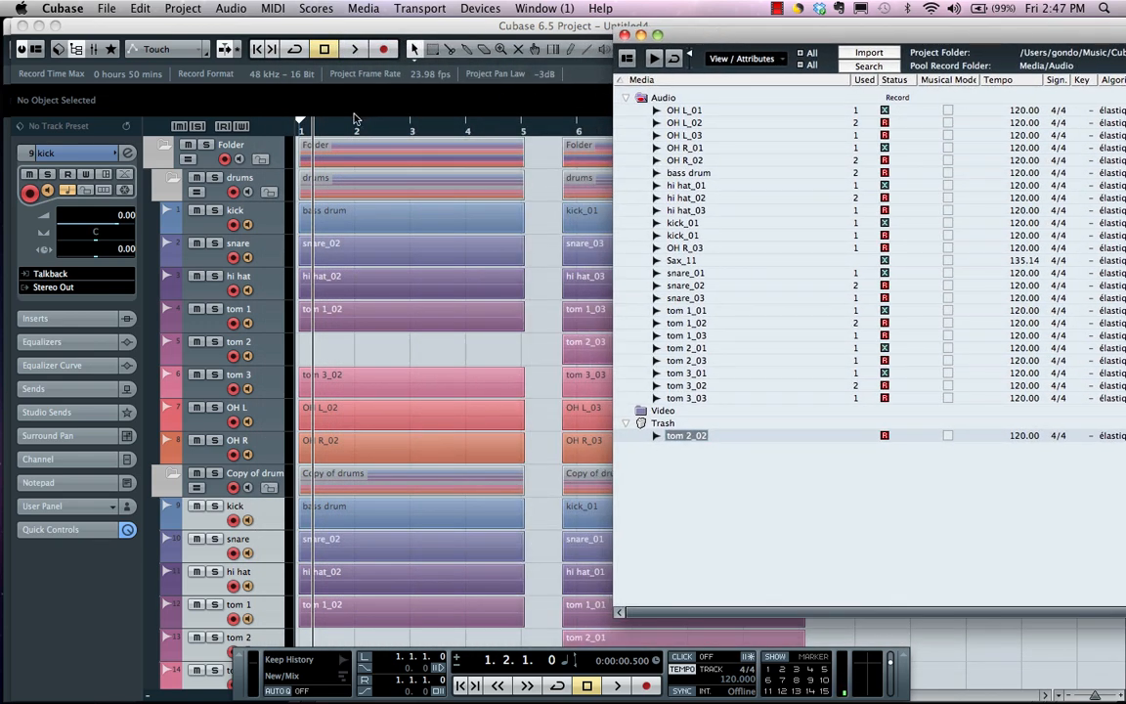
Place the project cursor at 12.3.1.0, beyond the recorded drum events, and select the tom 2 track
left_click_drag(335, 128, 338, 103)
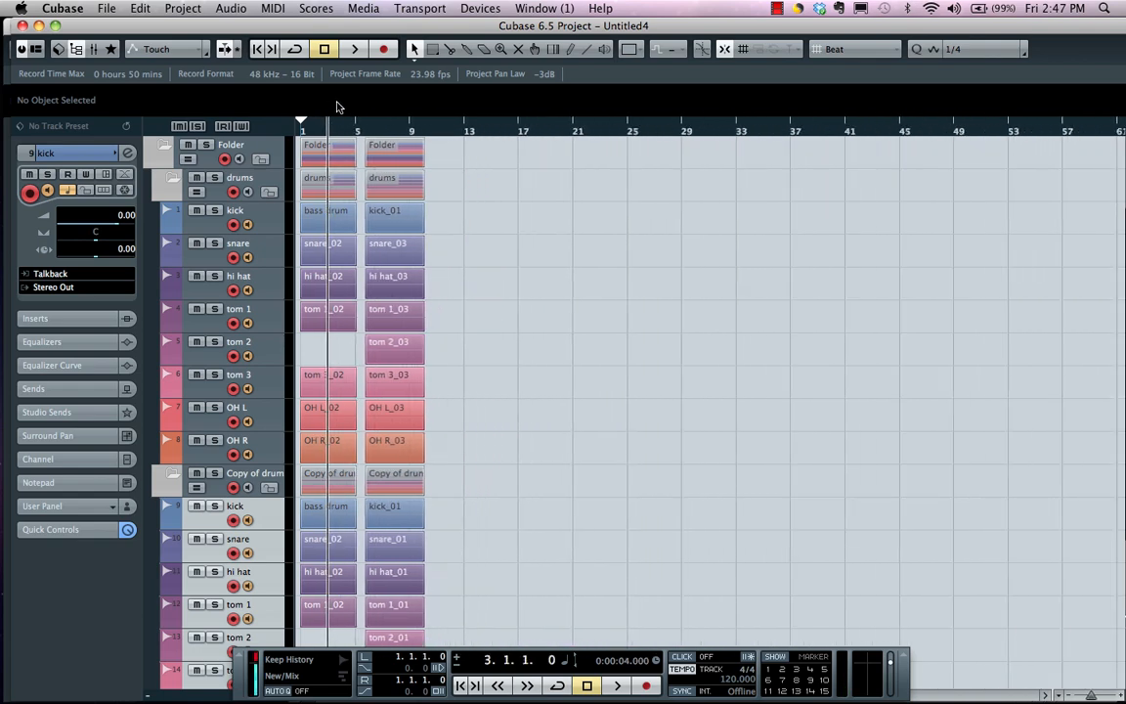
left_click(456, 130)
left_click(68, 46)
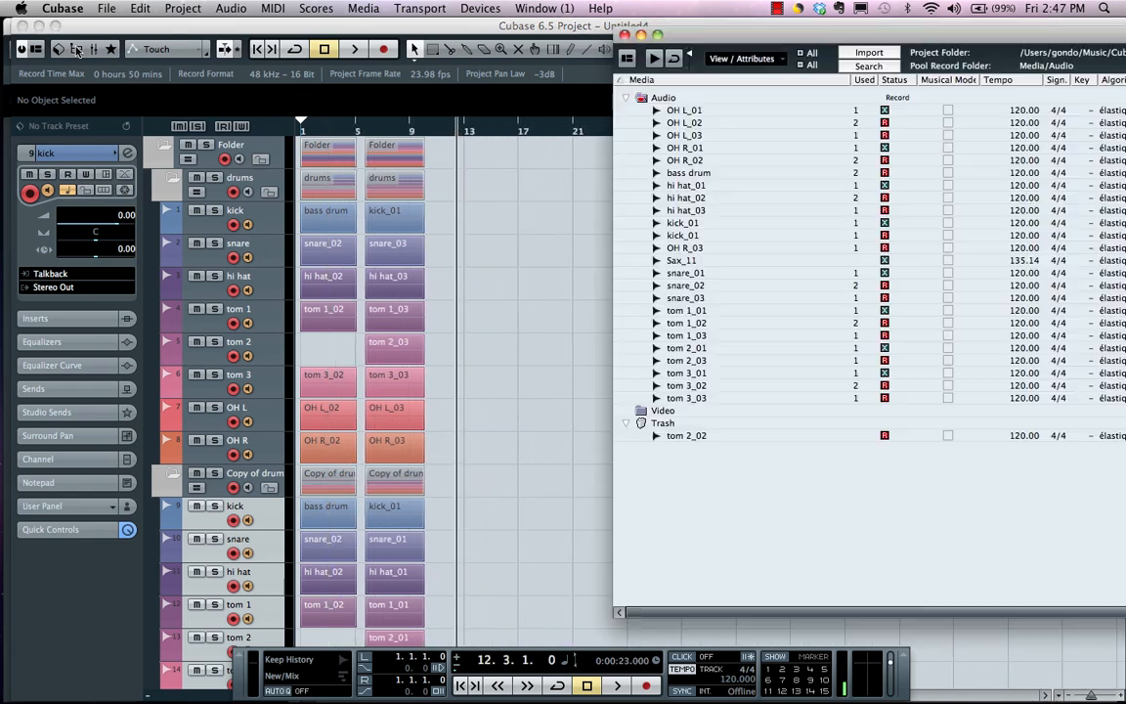
right_click(674, 260)
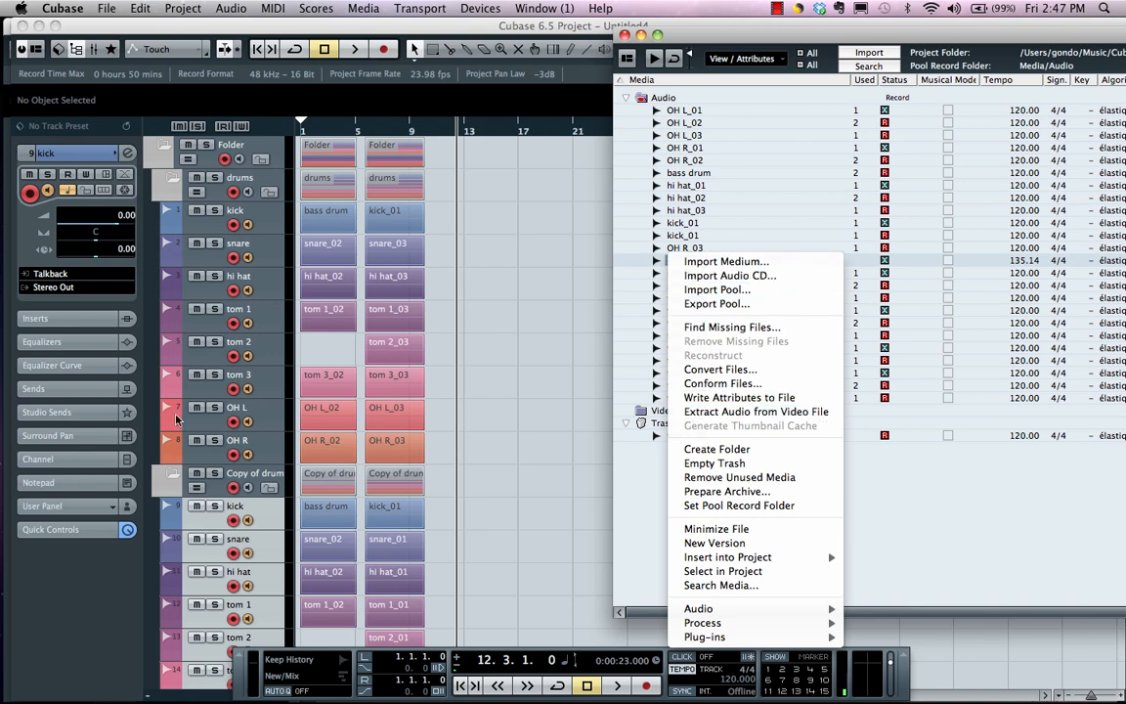
left_click(210, 354)
left_click(210, 354)
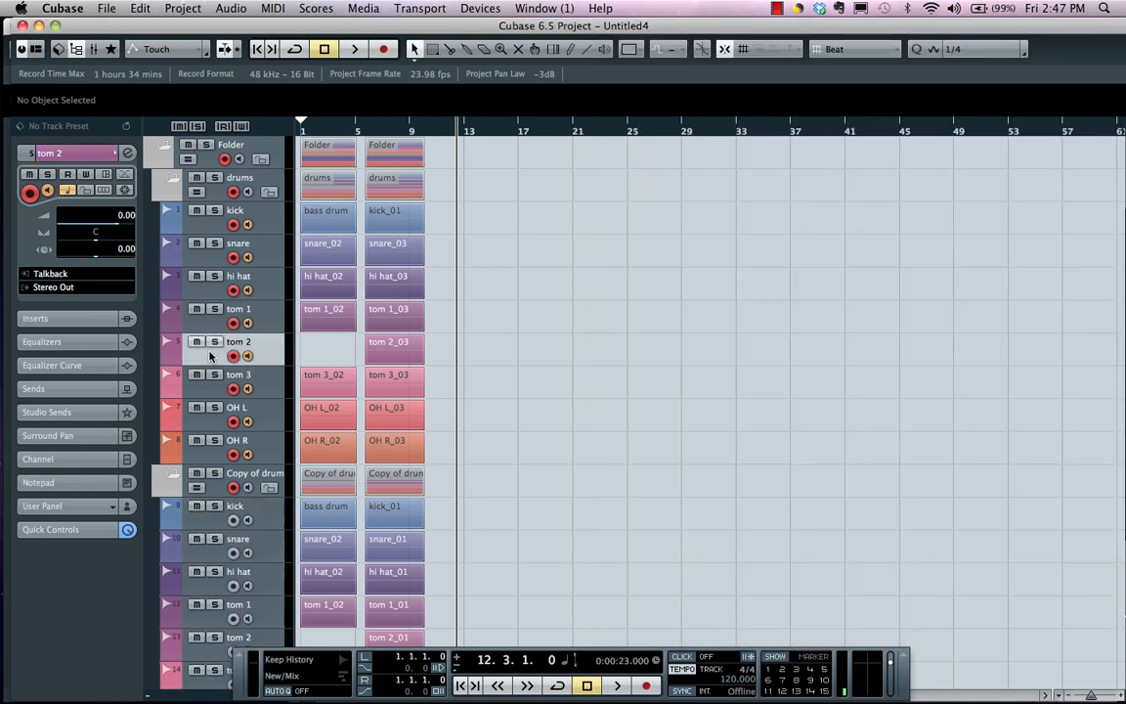
Reopen the Pool and insert Sax_11 into the project at the cursor on the tom 2 track
left_click(76, 47)
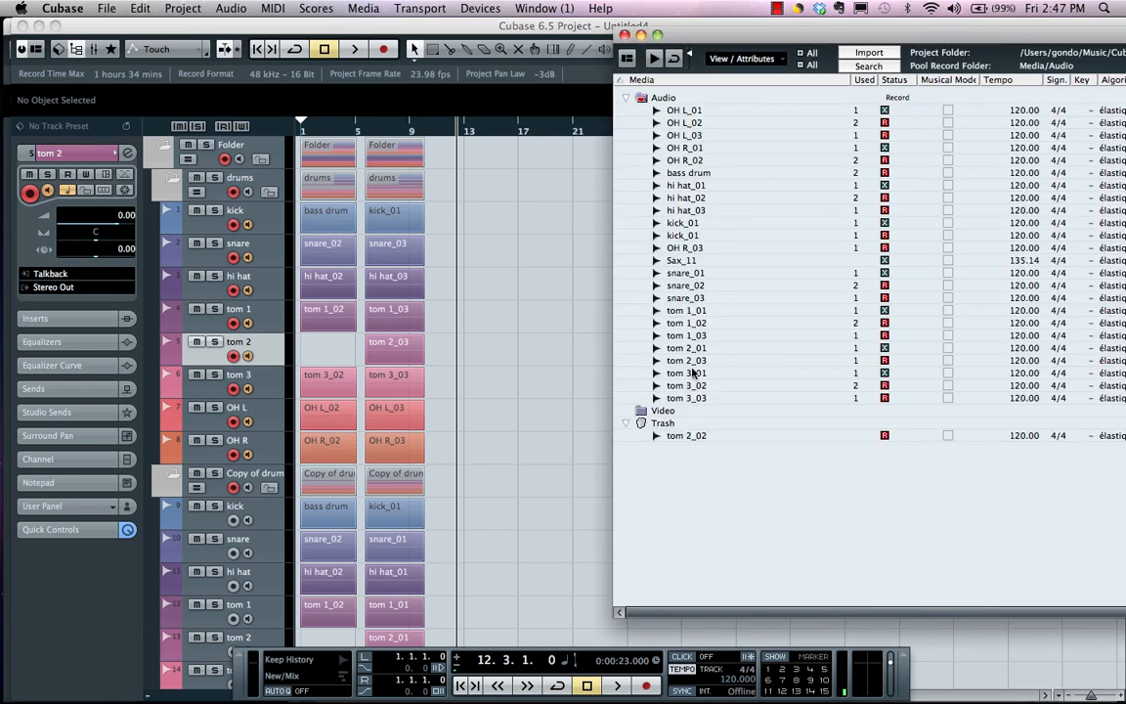
left_click(679, 260)
right_click(685, 262)
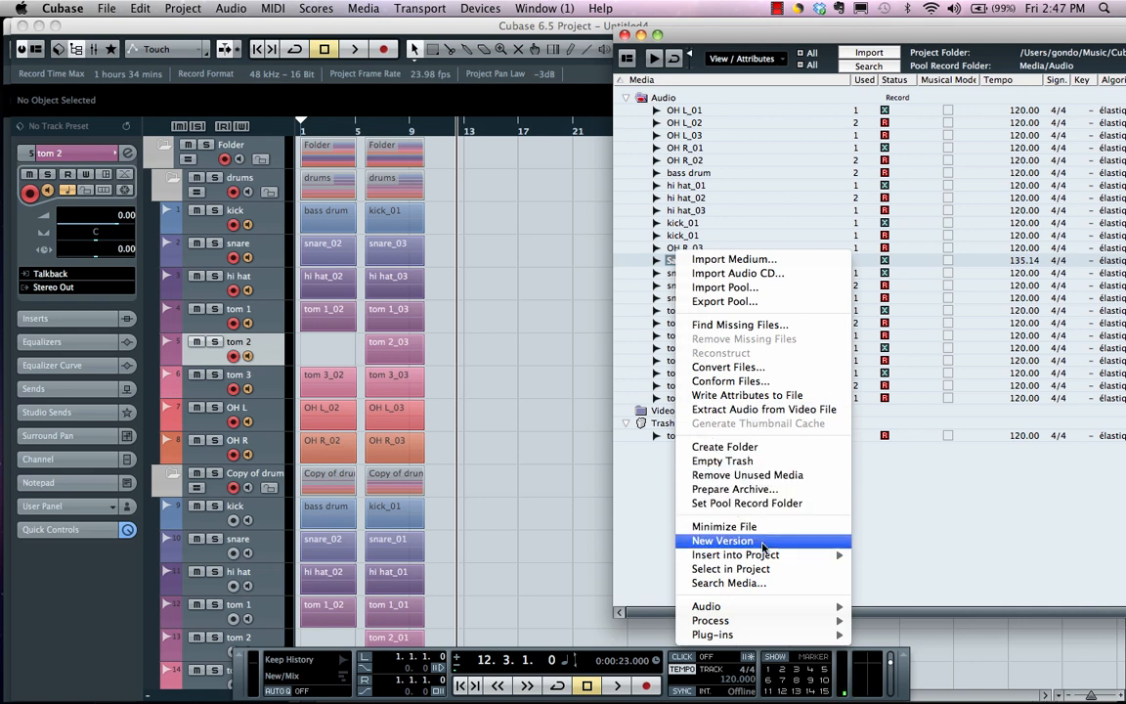
mouse_move(767, 554)
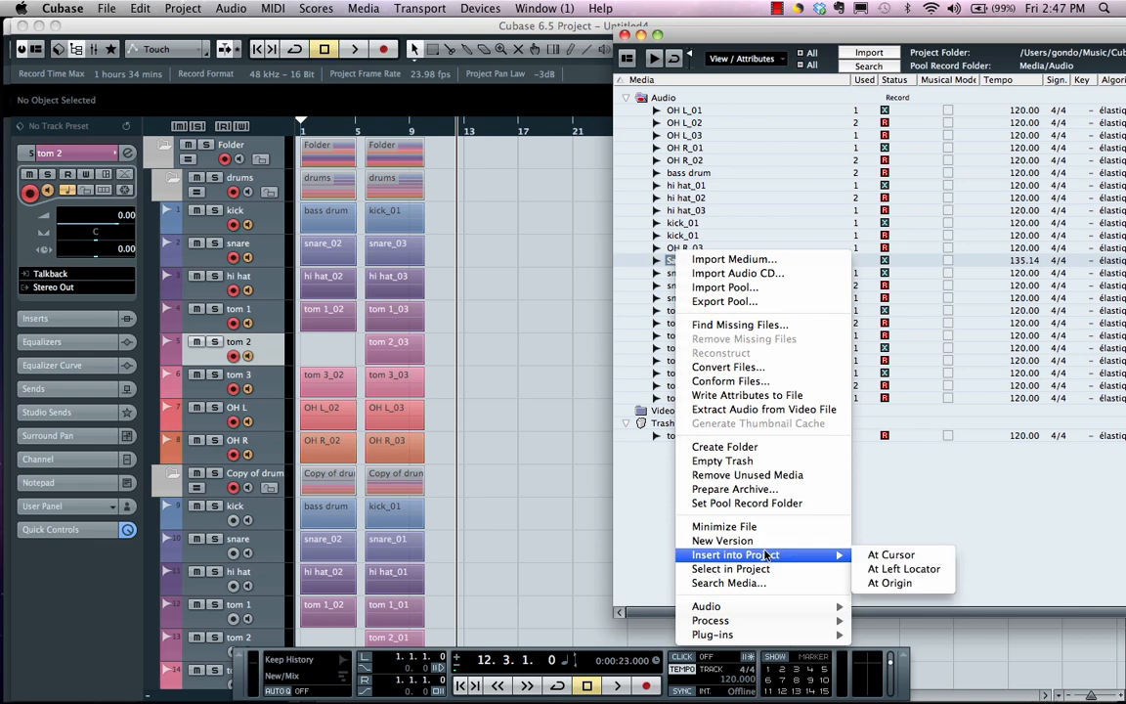
left_click(890, 555)
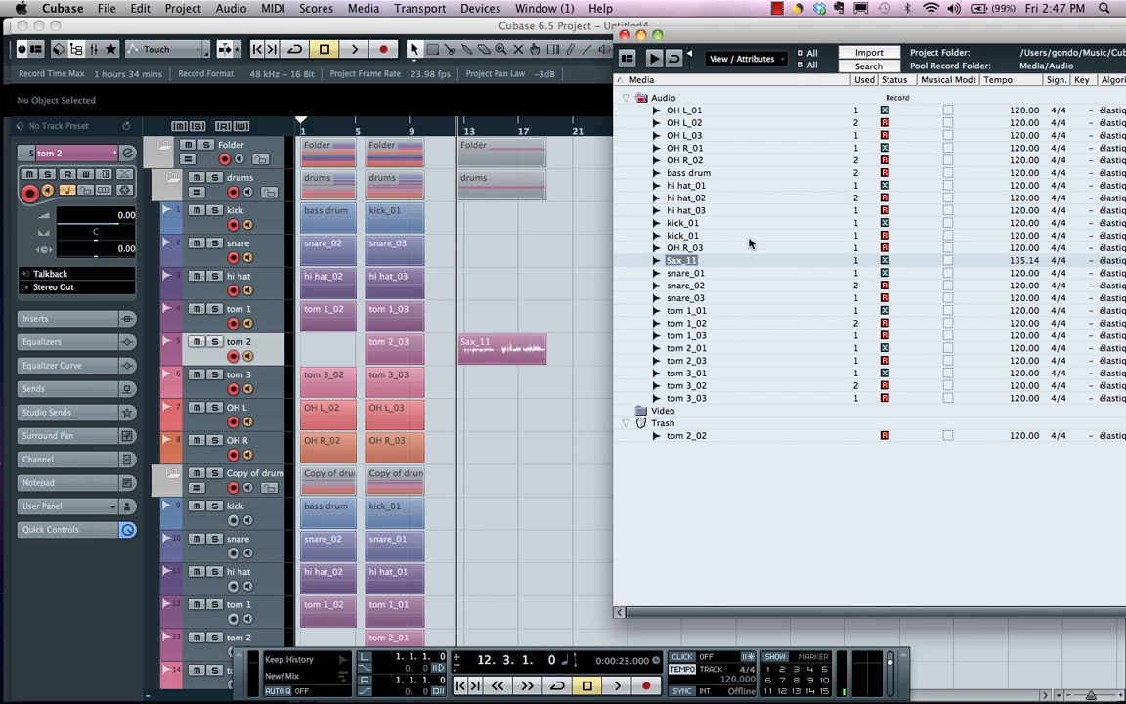
Open the Sax_11 event in the Sample Editor and add a region named 1 from about 14.2.3.39 to 15.1.3.4
double_click(508, 353)
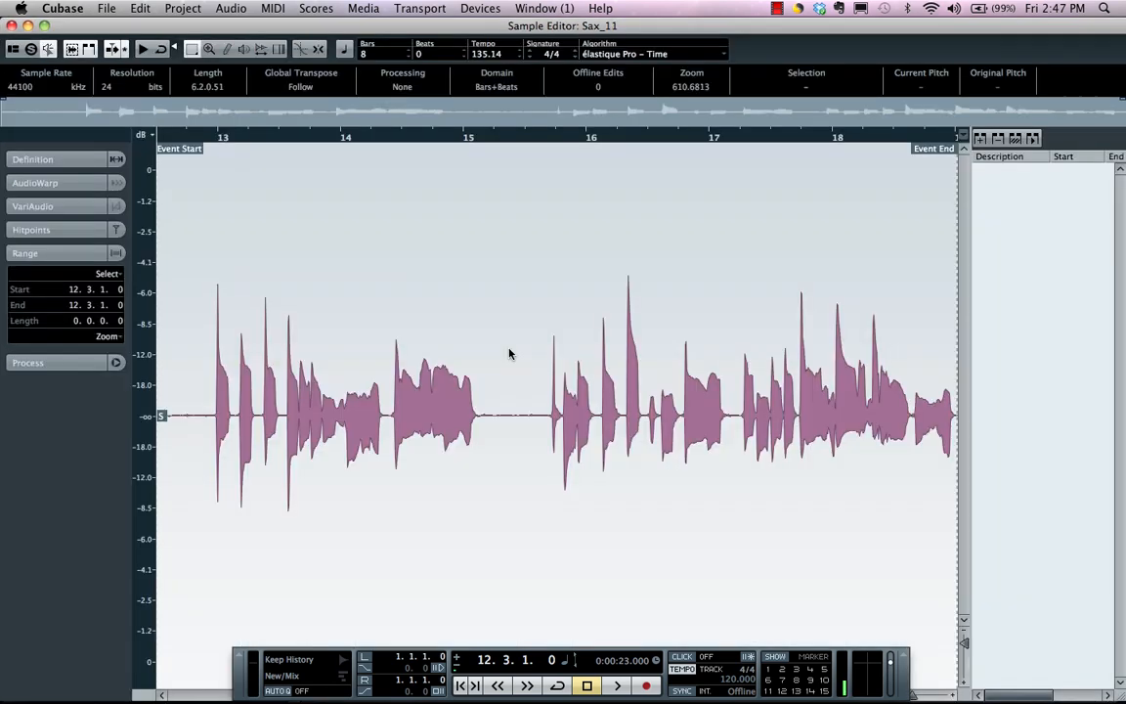
left_click_drag(387, 317, 478, 316)
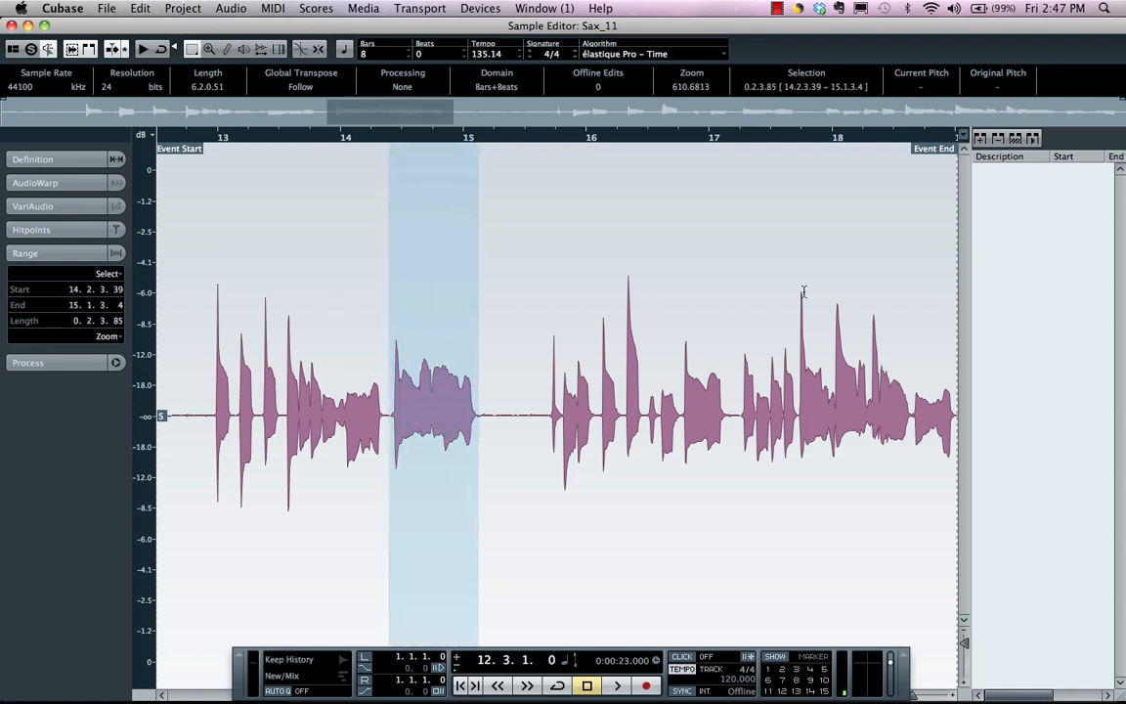
left_click(980, 139)
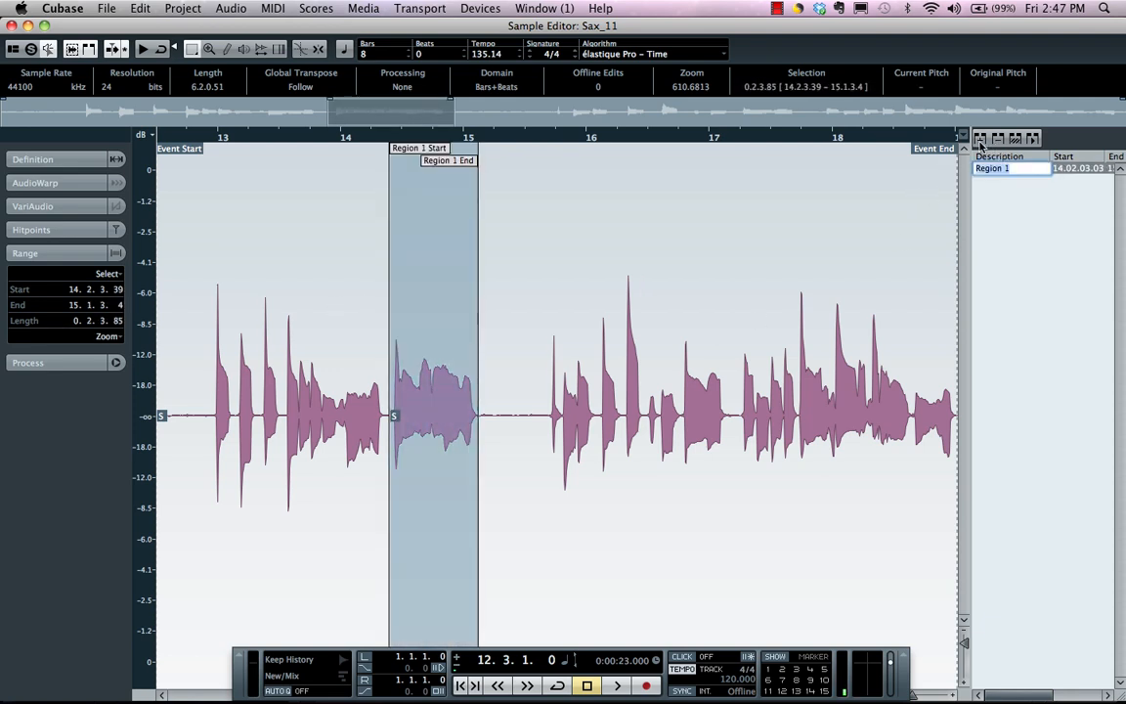
type("1")
Add a second Sax_11 region named 12, covering about 15.3.3.119 to 16.1.1.119
left_click_drag(549, 380, 592, 378)
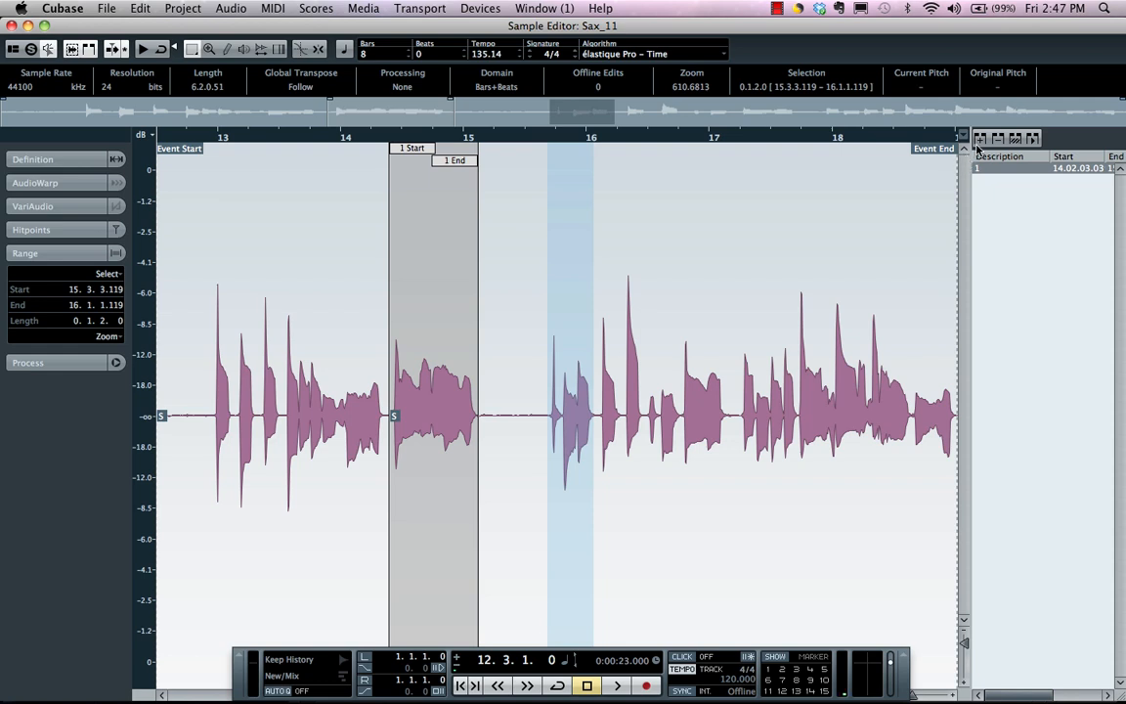
left_click(981, 138)
type("1")
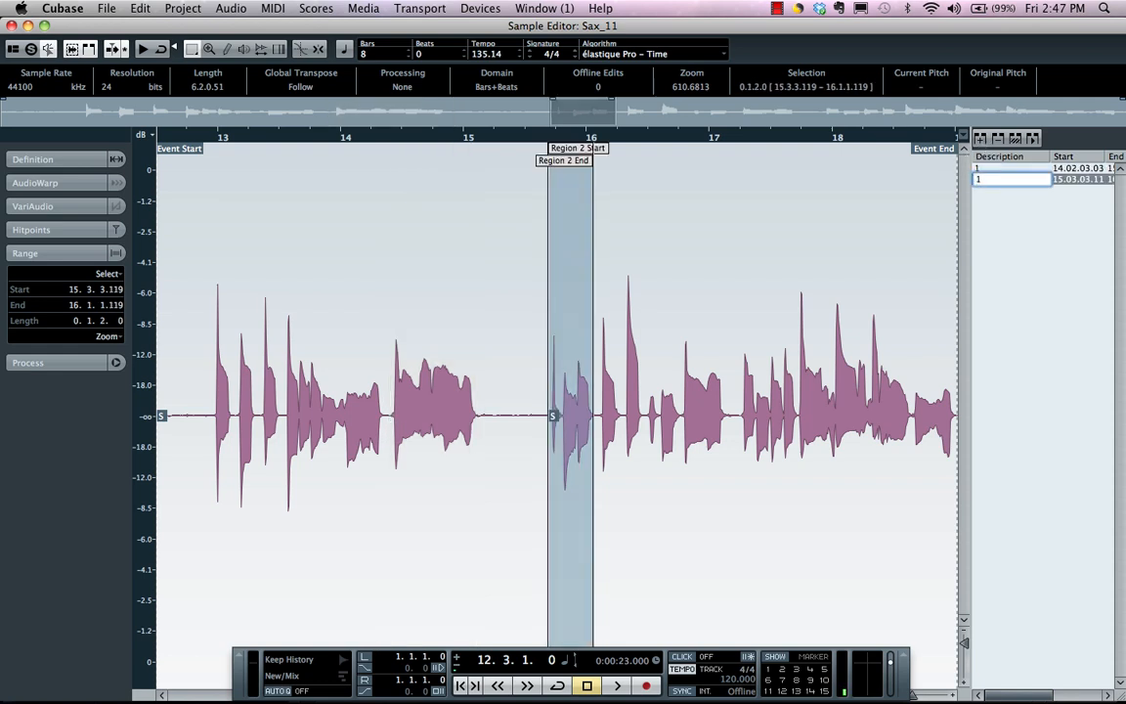
type("2")
Add a third region named 3 from about 16.4.4.66 to 17.3.4.116 and close the Sample Editor
left_click_drag(706, 322, 800, 322)
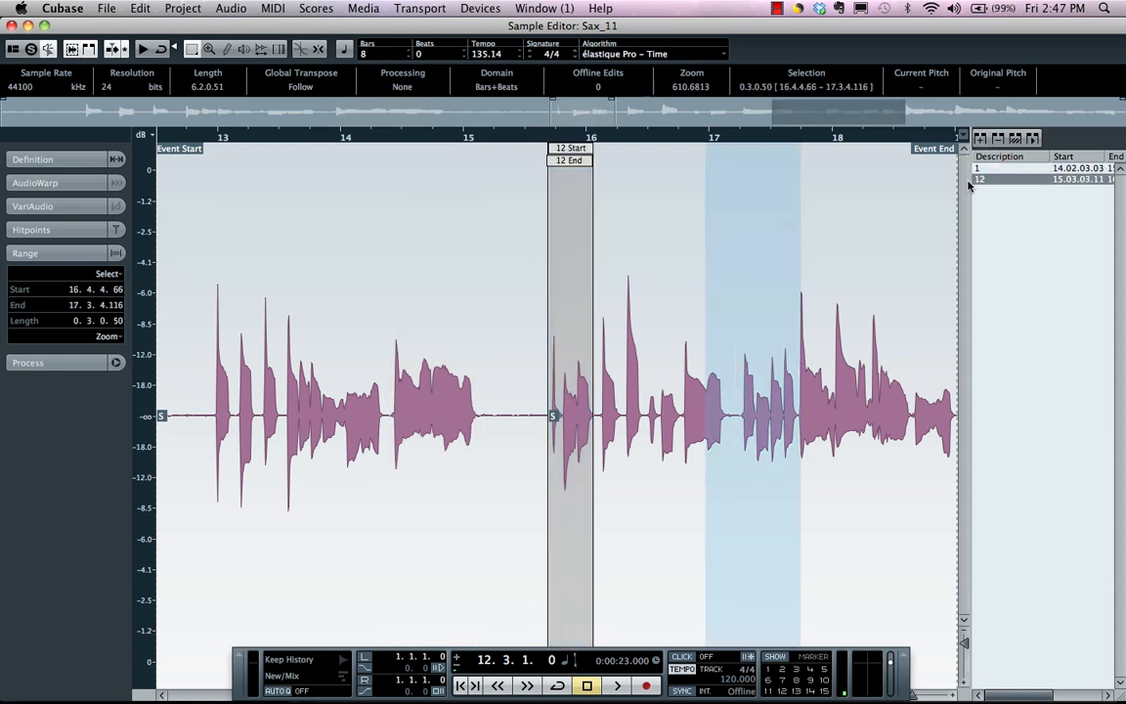
left_click(981, 138)
type("3")
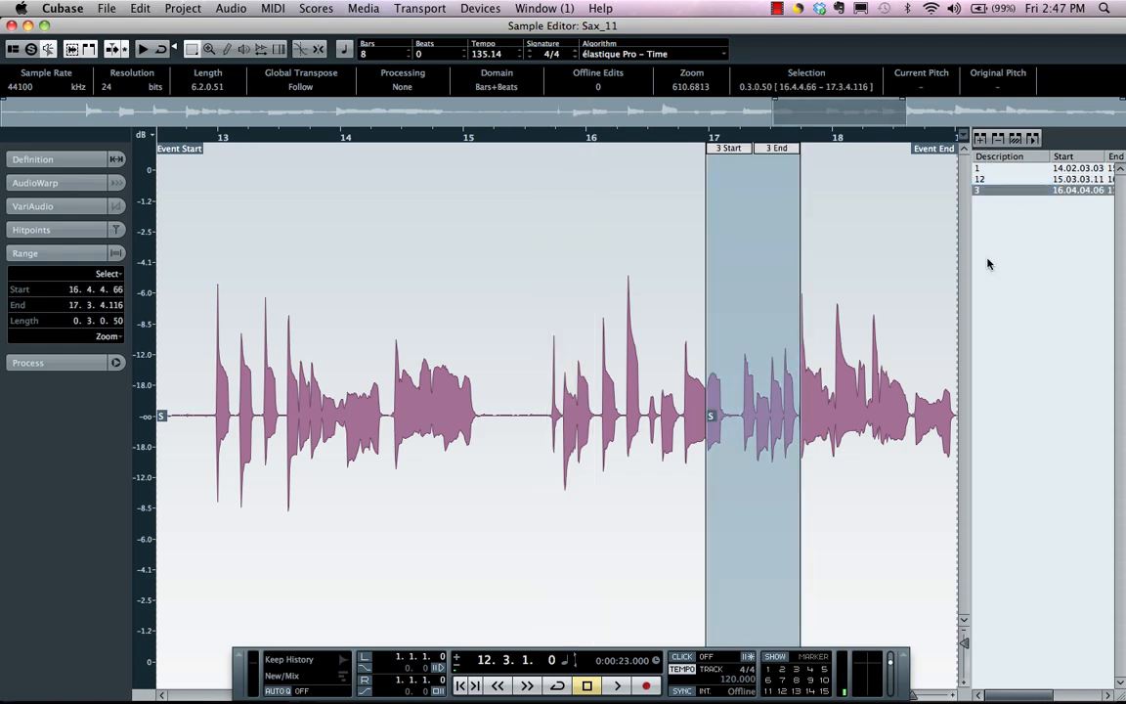
left_click(9, 27)
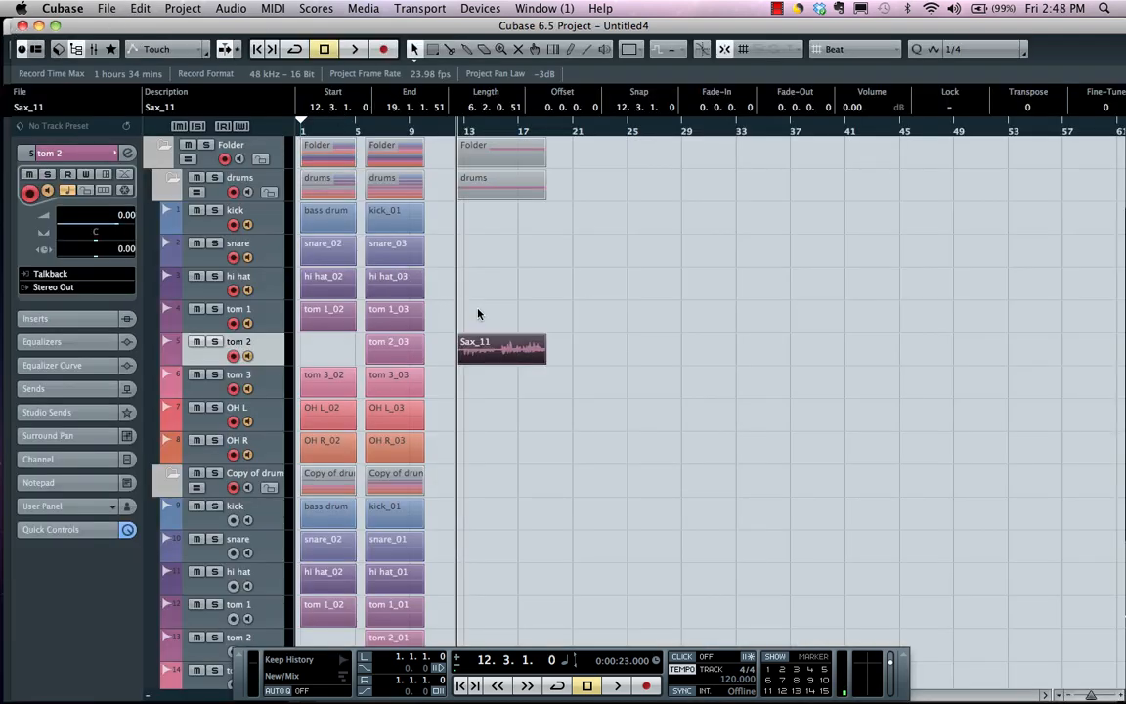
Reopen the Pool, expand Sax_11 and select its three regions
left_click(74, 46)
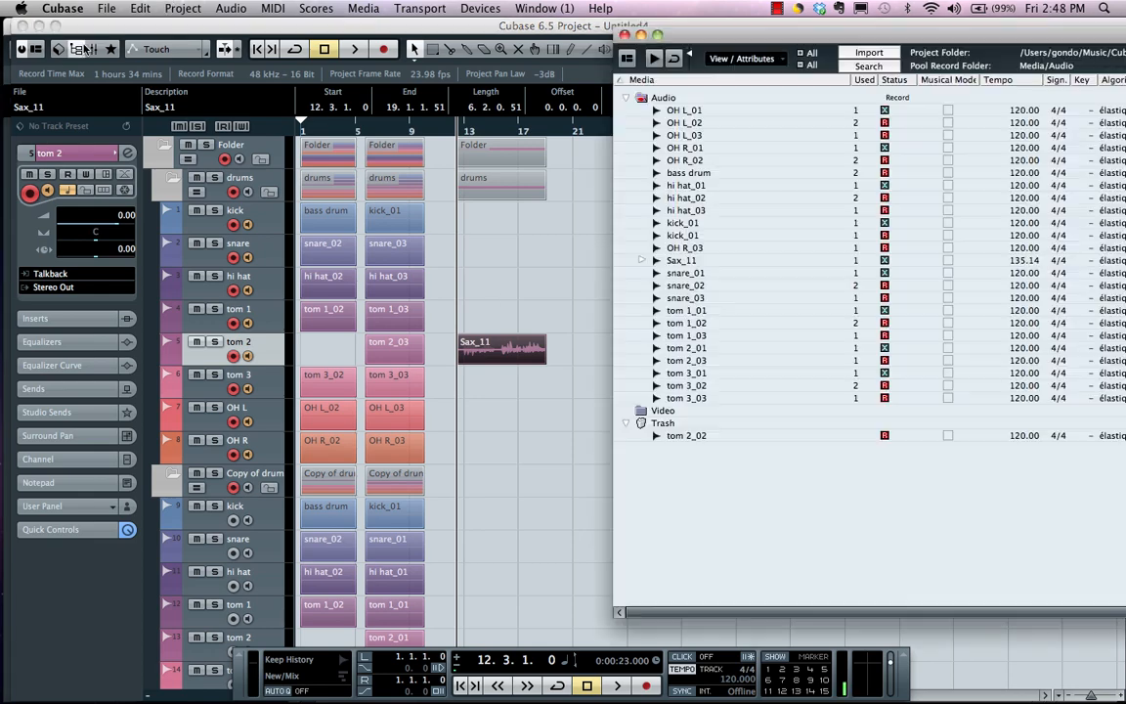
left_click(642, 261)
left_click_drag(698, 272, 669, 298)
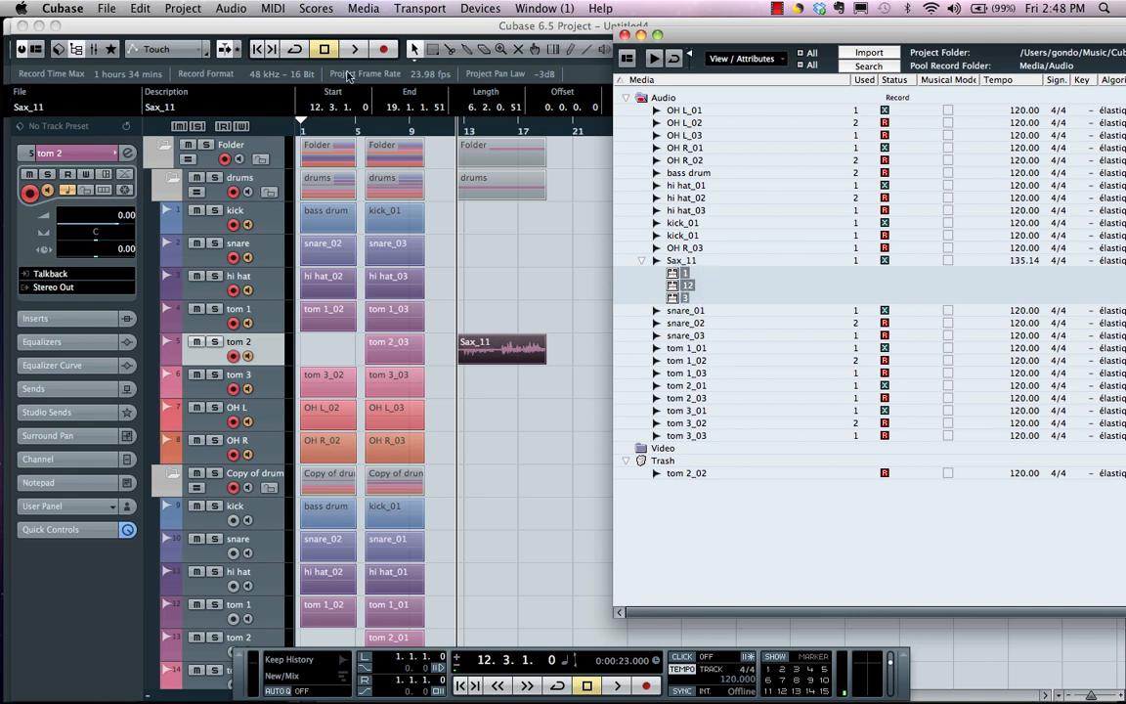
left_click(231, 8)
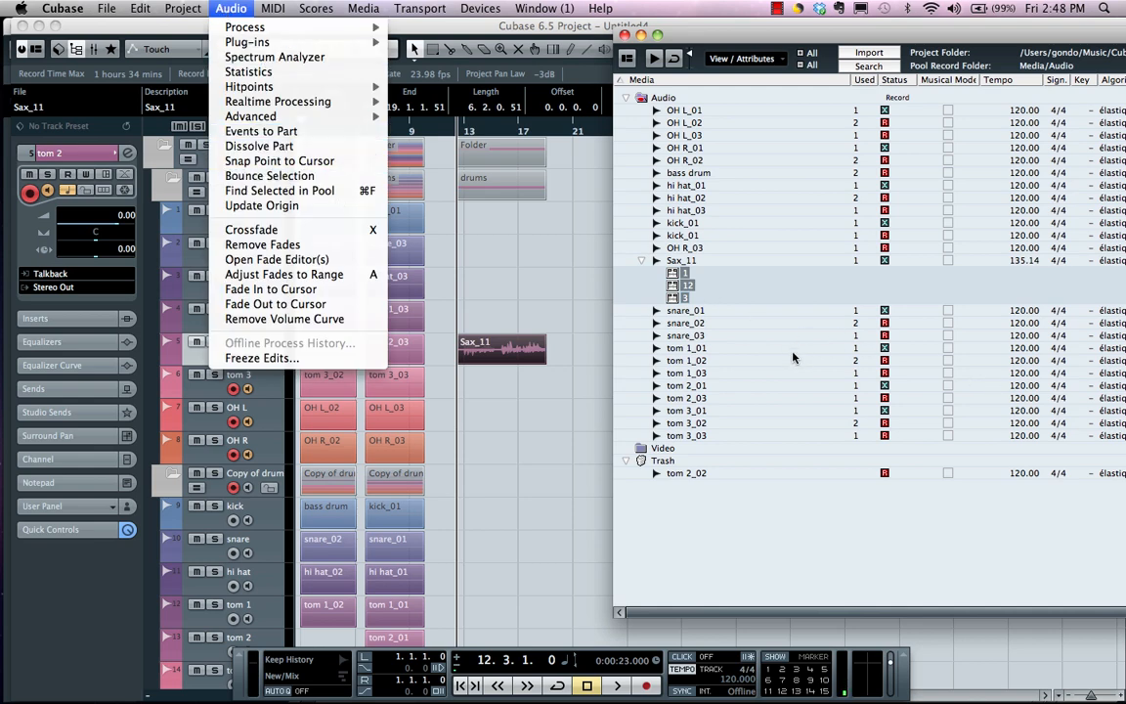
left_click(714, 323)
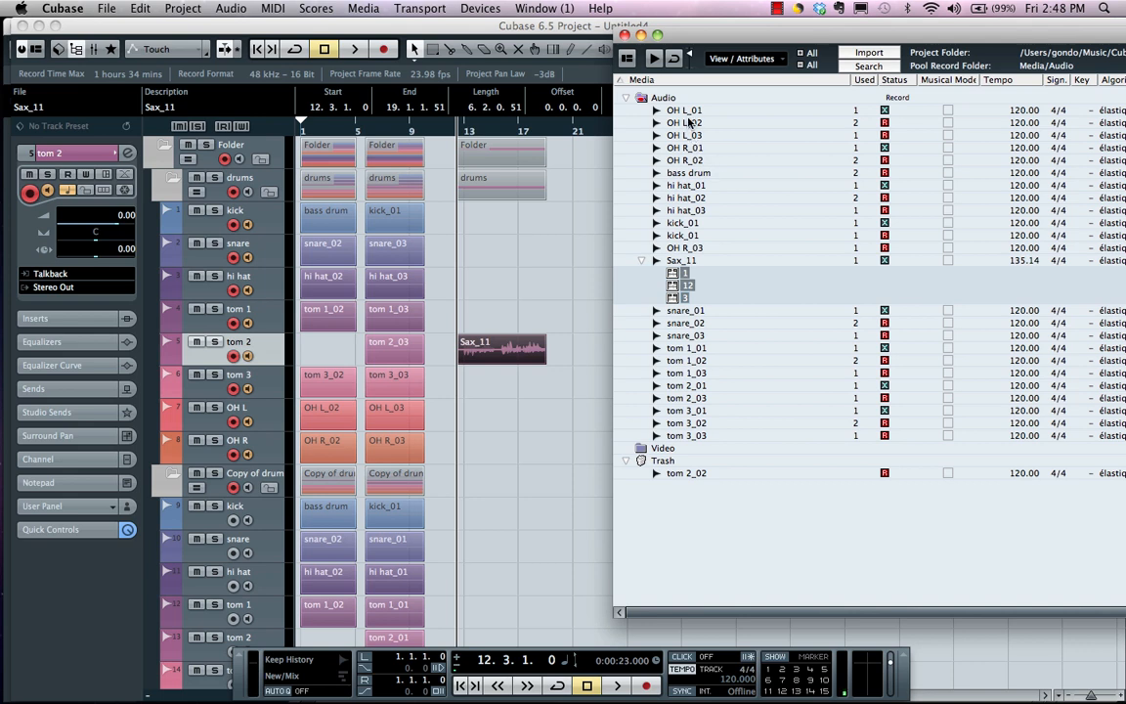
Create a folder named DRUM inside the pool's Audio folder
left_click(690, 111)
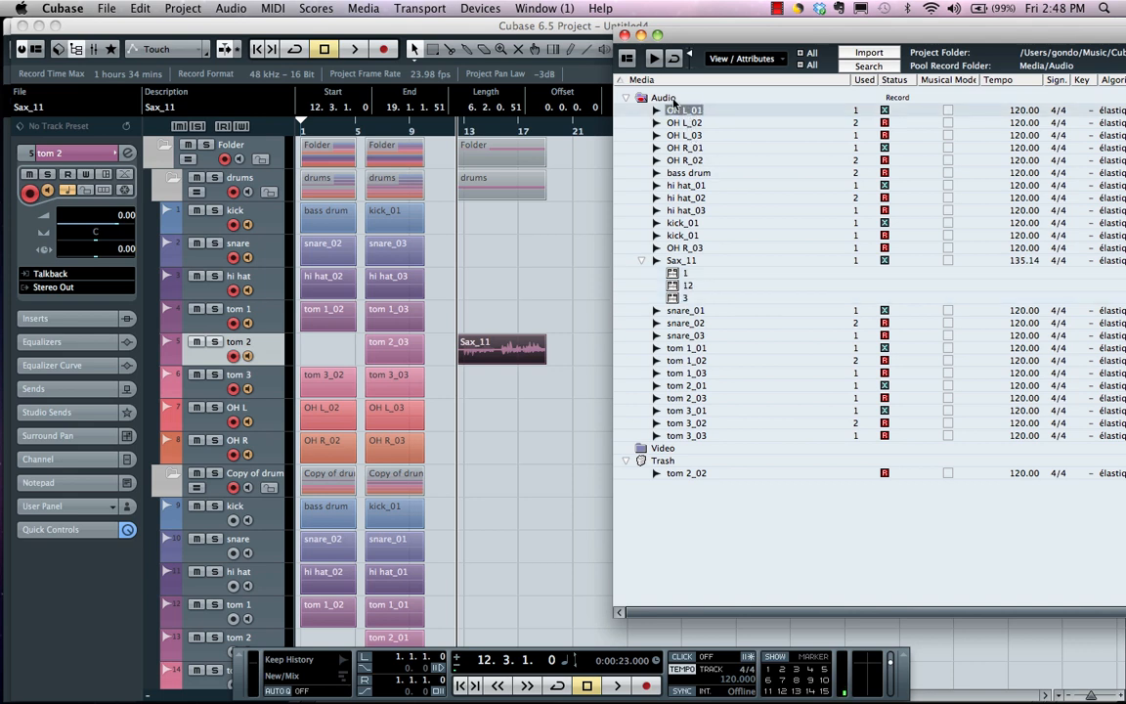
left_click(672, 98)
right_click(672, 100)
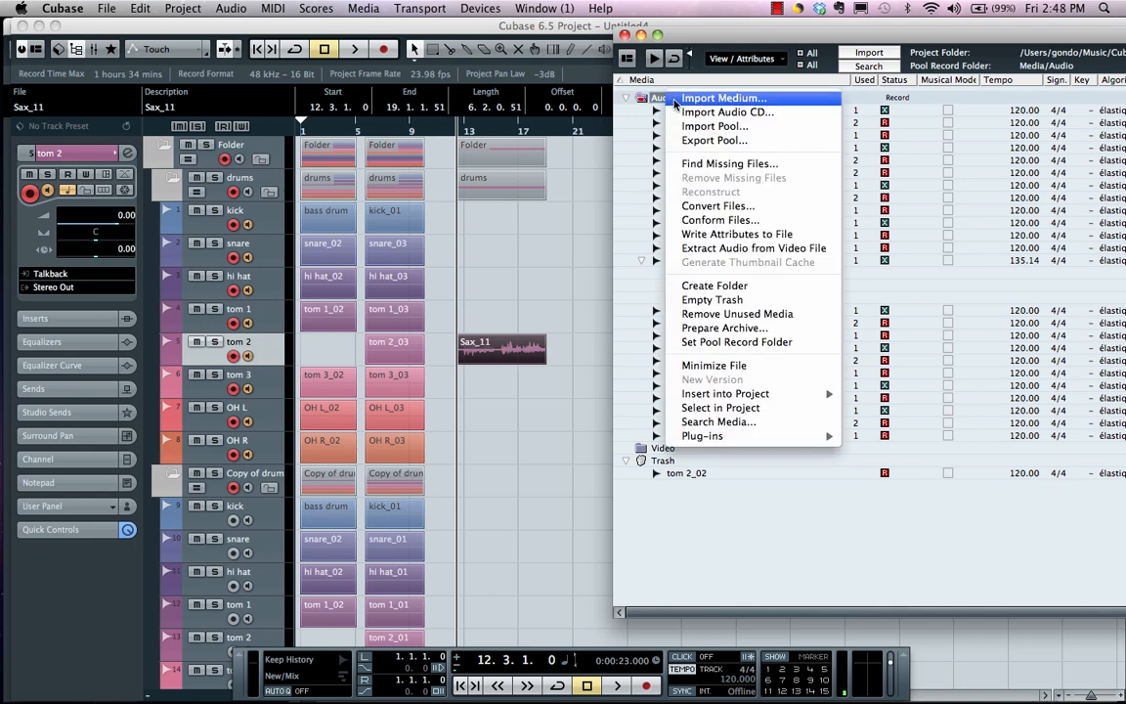
left_click(757, 285)
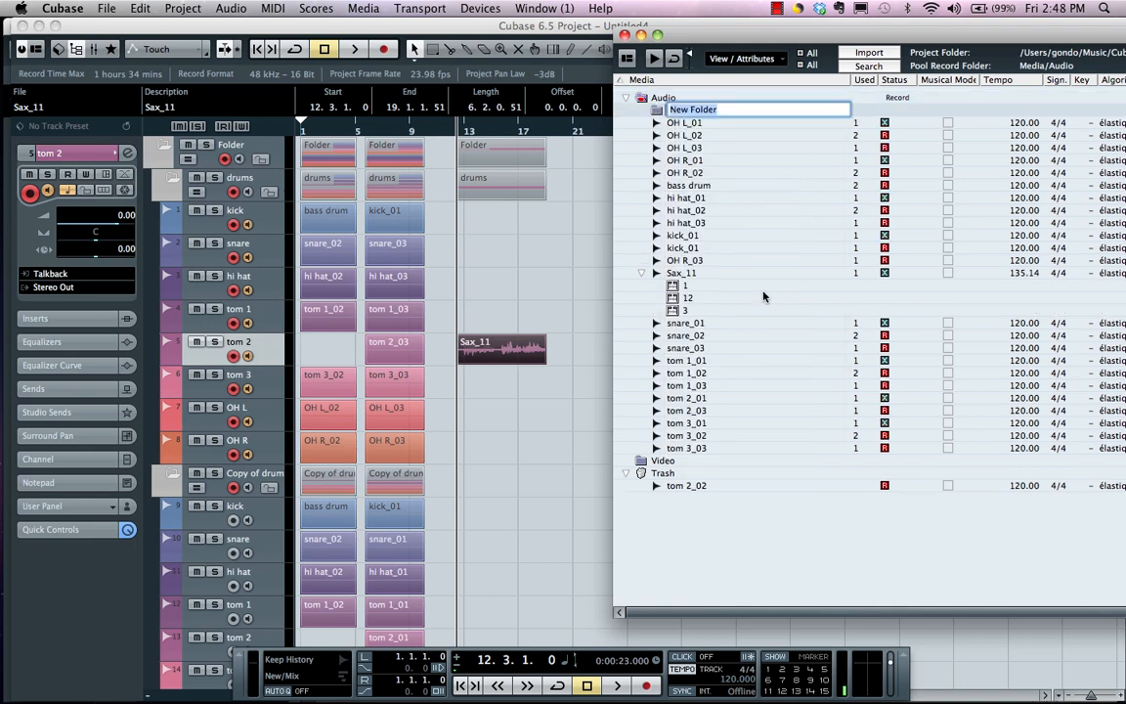
type("DRUM")
key("Return")
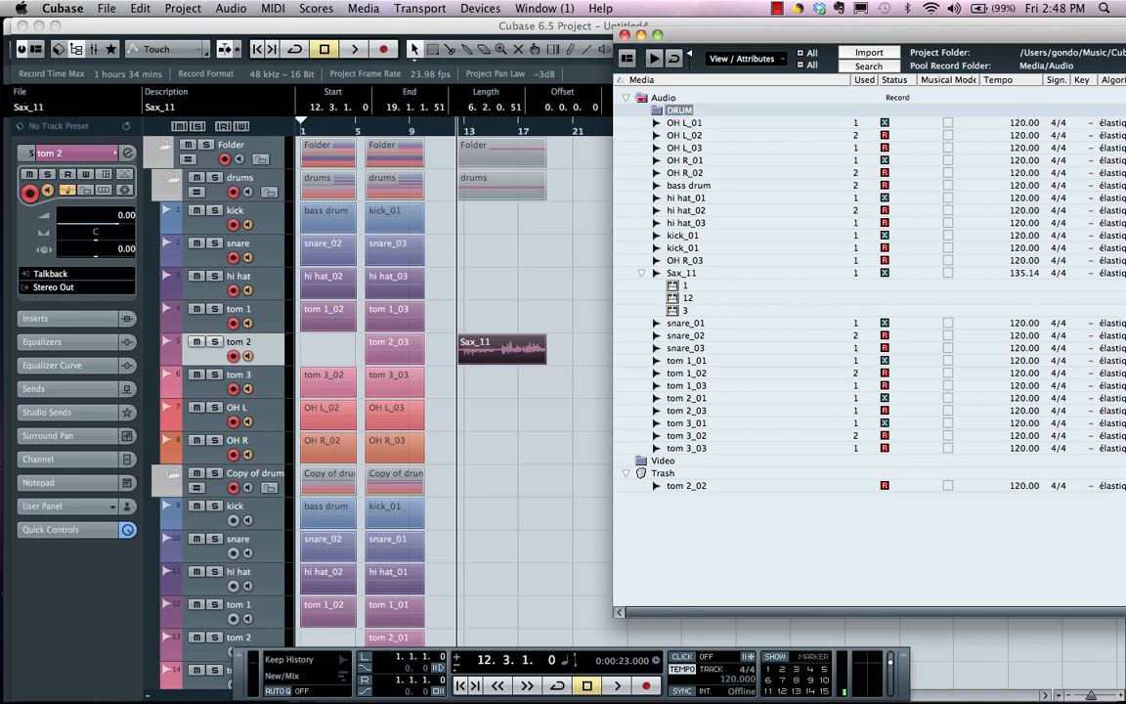
Move the pool files from OH L_01 through OH R_03 into the DRUM folder, expand it and resize the Pool window
left_click(686, 273)
left_click(684, 260)
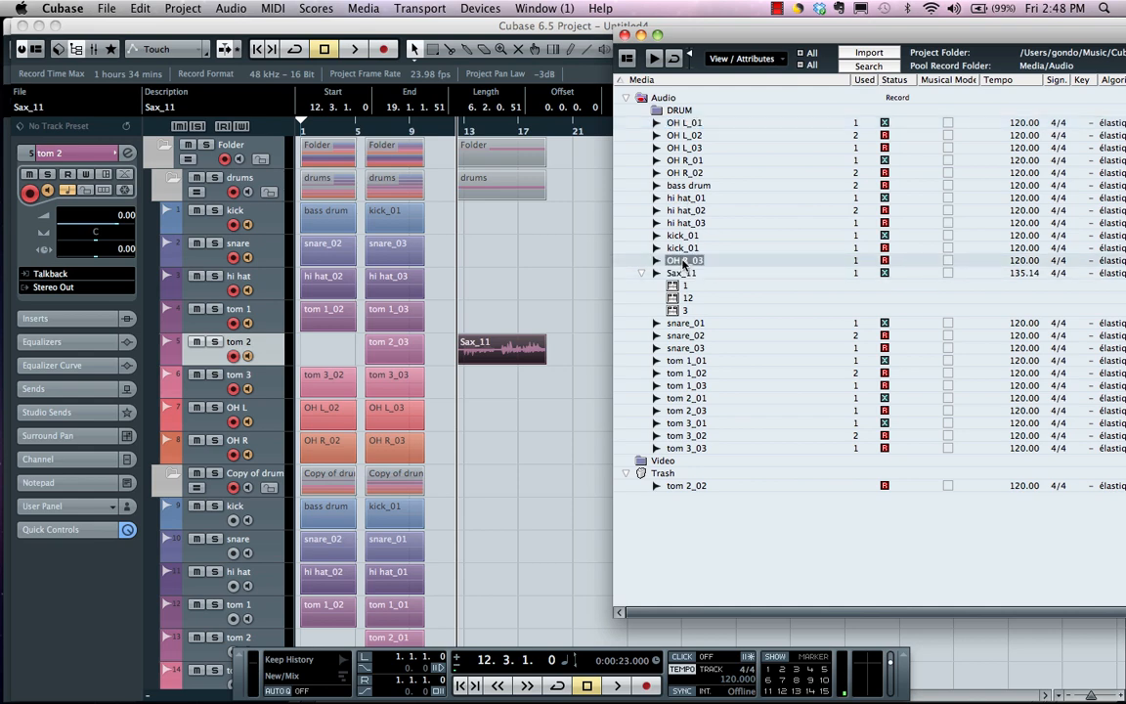
left_click(687, 127, "shift")
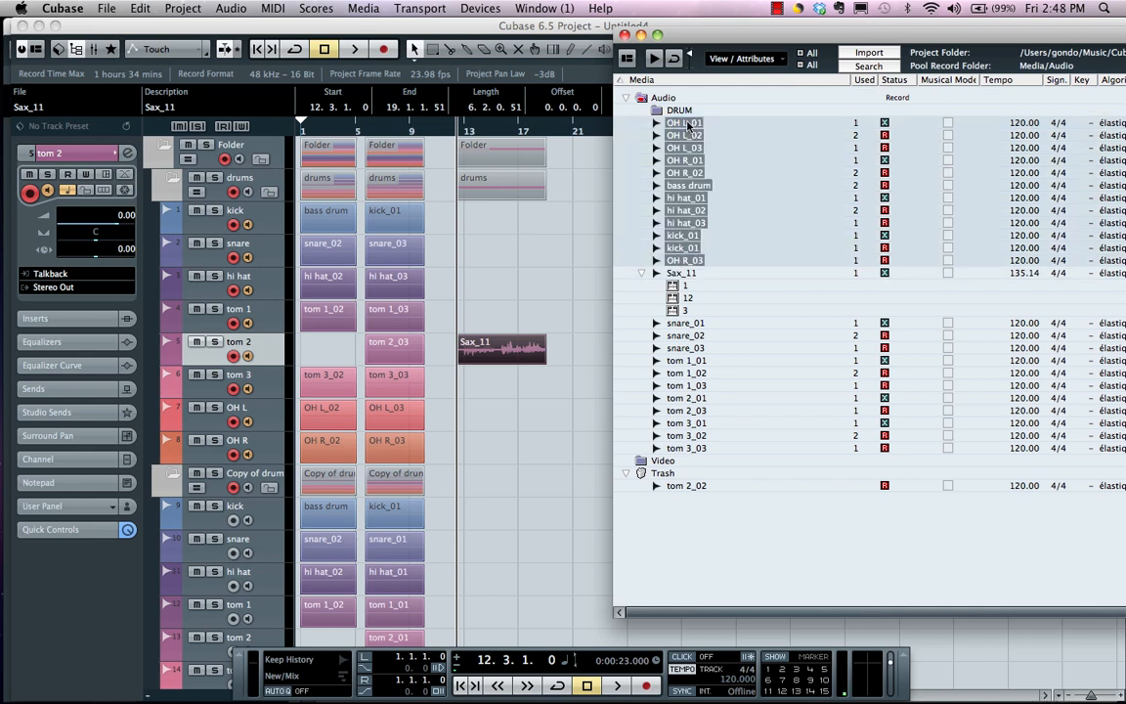
left_click_drag(687, 124, 678, 110)
left_click(641, 111)
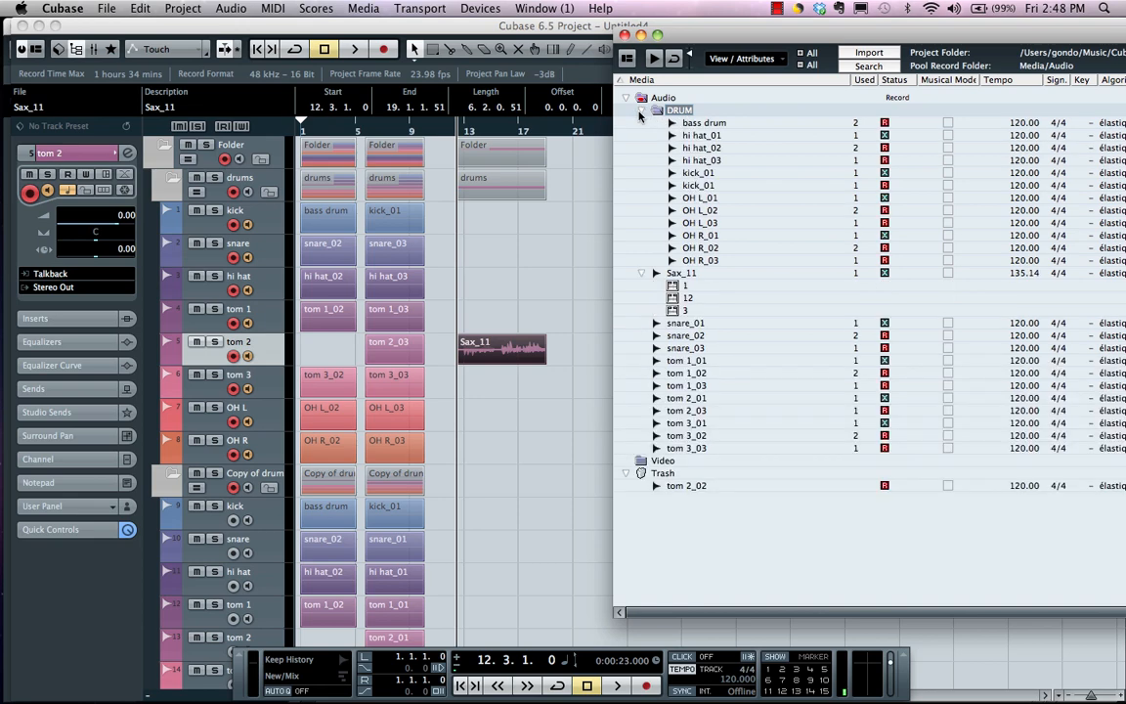
left_click(642, 111)
left_click(641, 110)
left_click(653, 35)
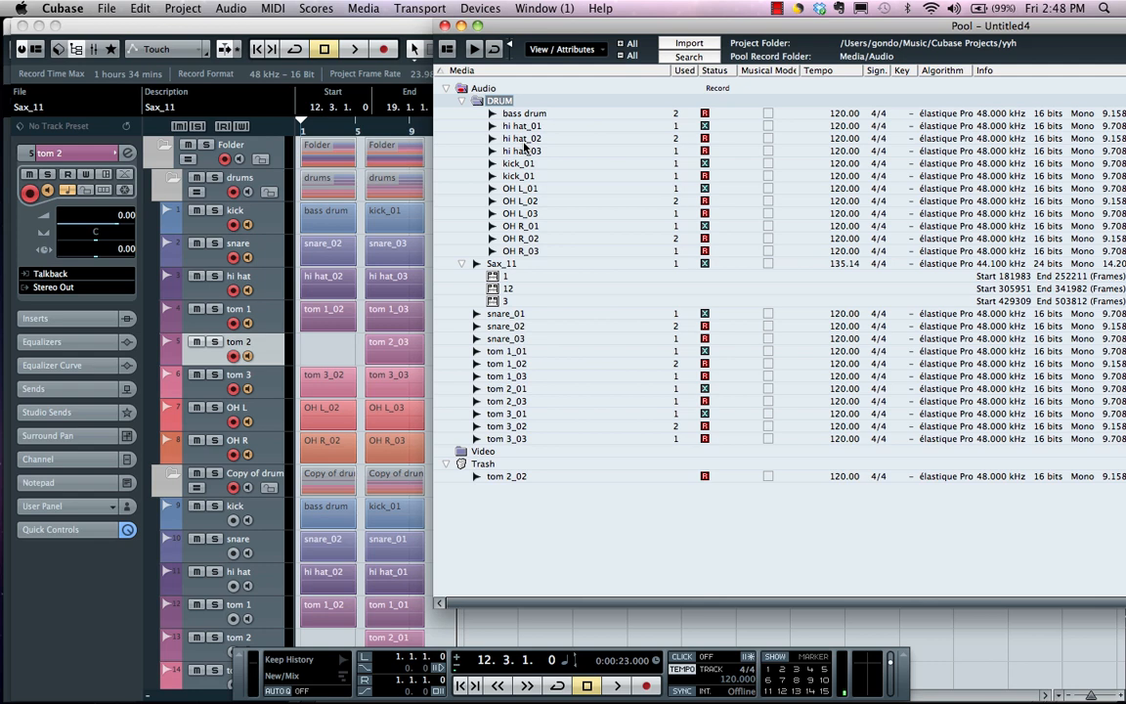
Review the pool commands available for hi hat_02 and close the Pool window
right_click(525, 144)
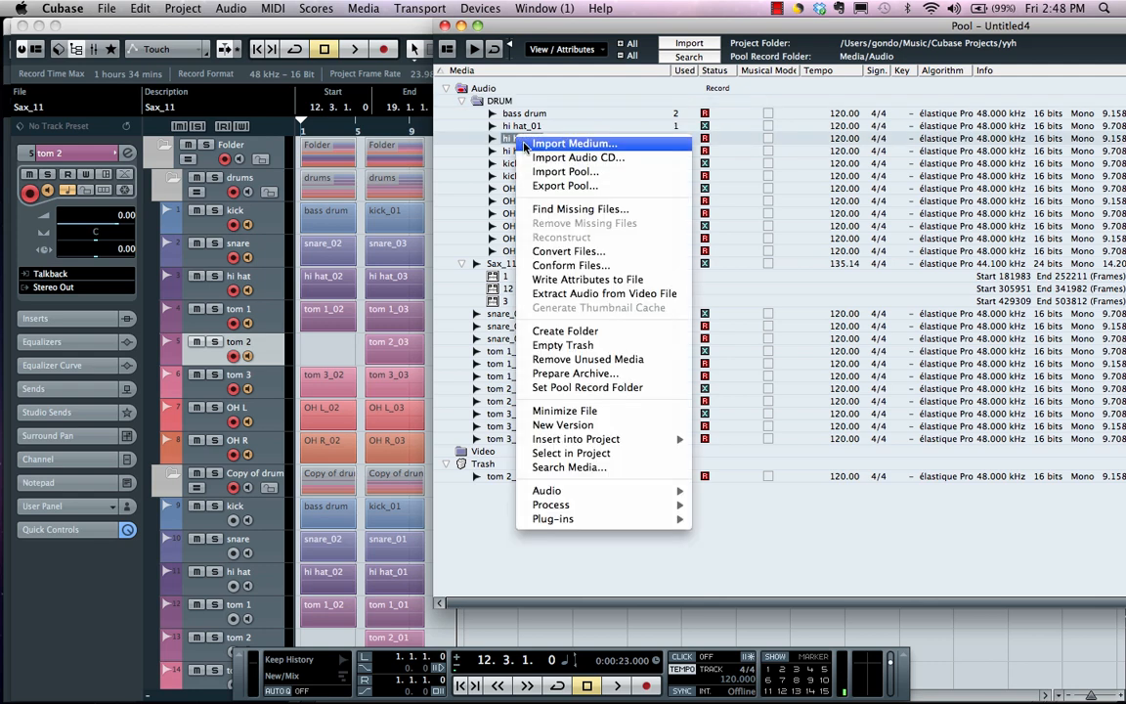
left_click(458, 130)
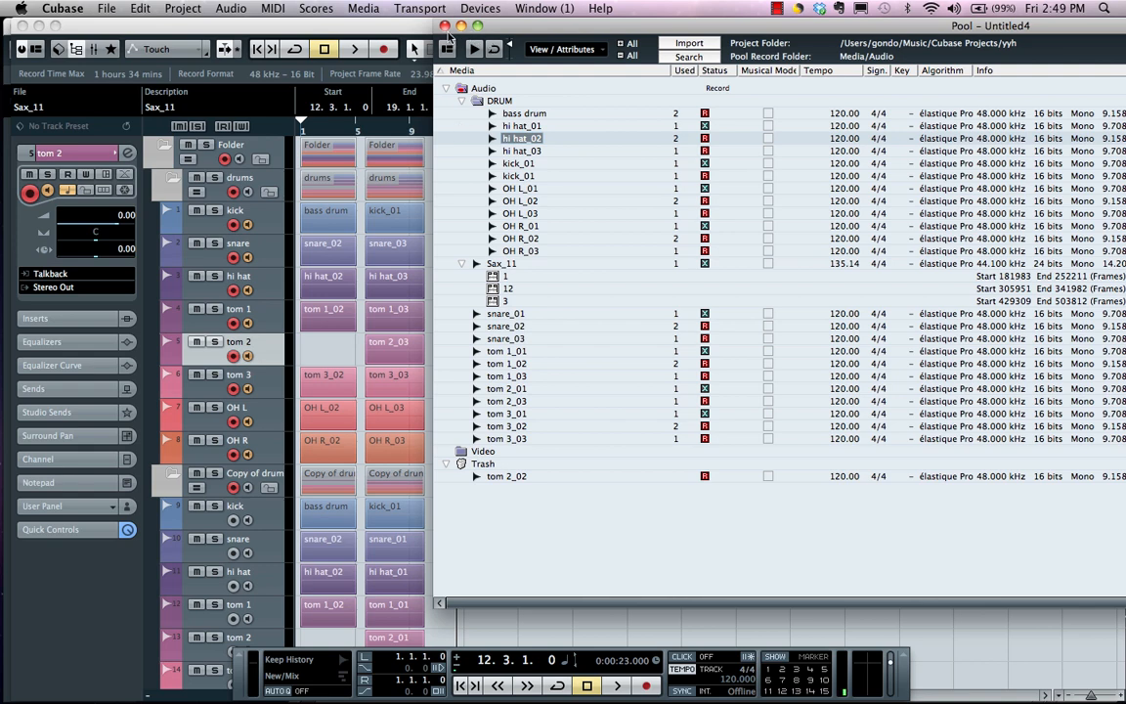
left_click(445, 27)
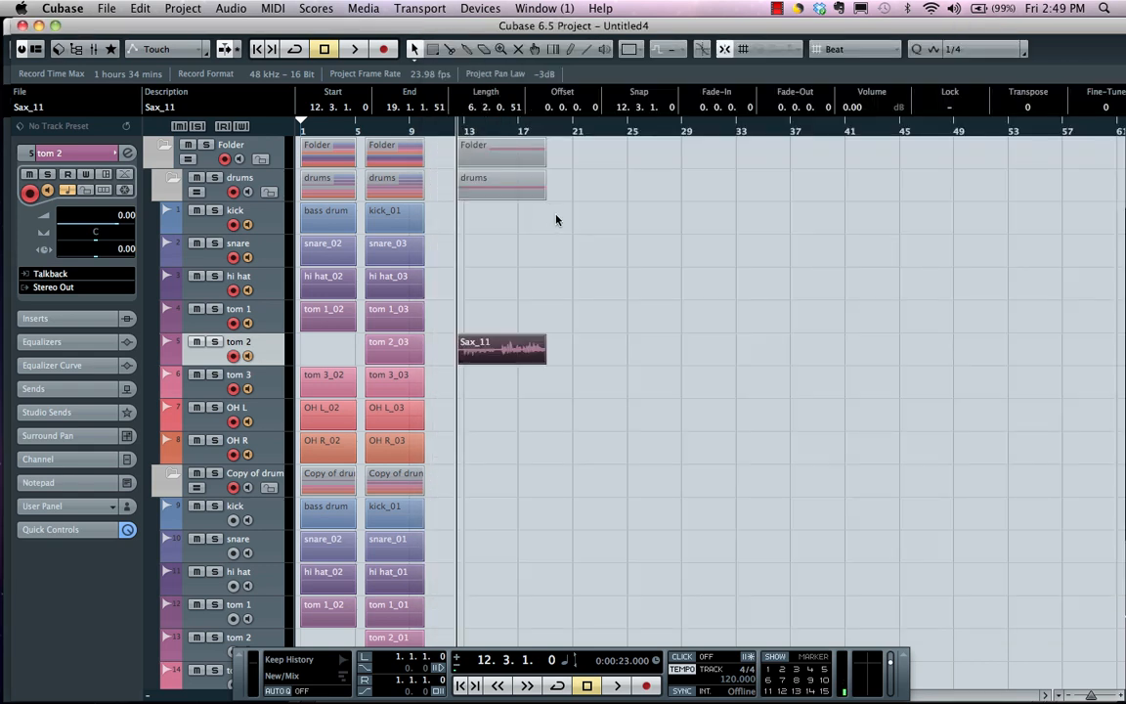
Start a project backup and create a new folder named backup inside folder a as its destination
left_click(104, 8)
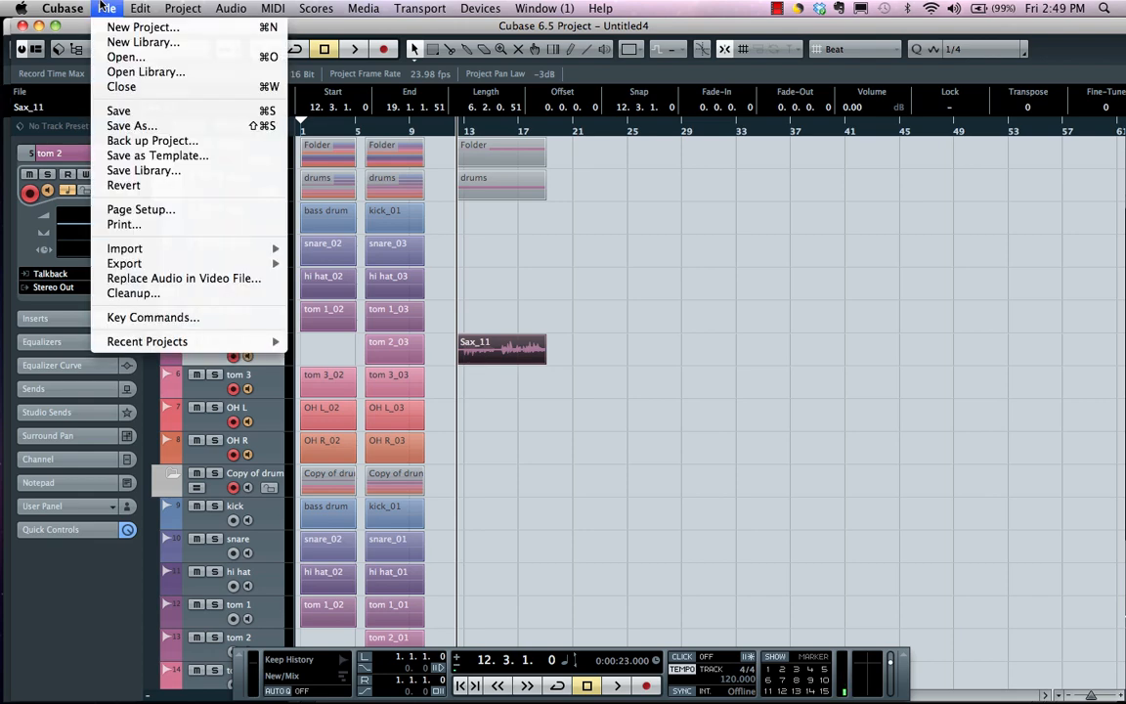
left_click(129, 140)
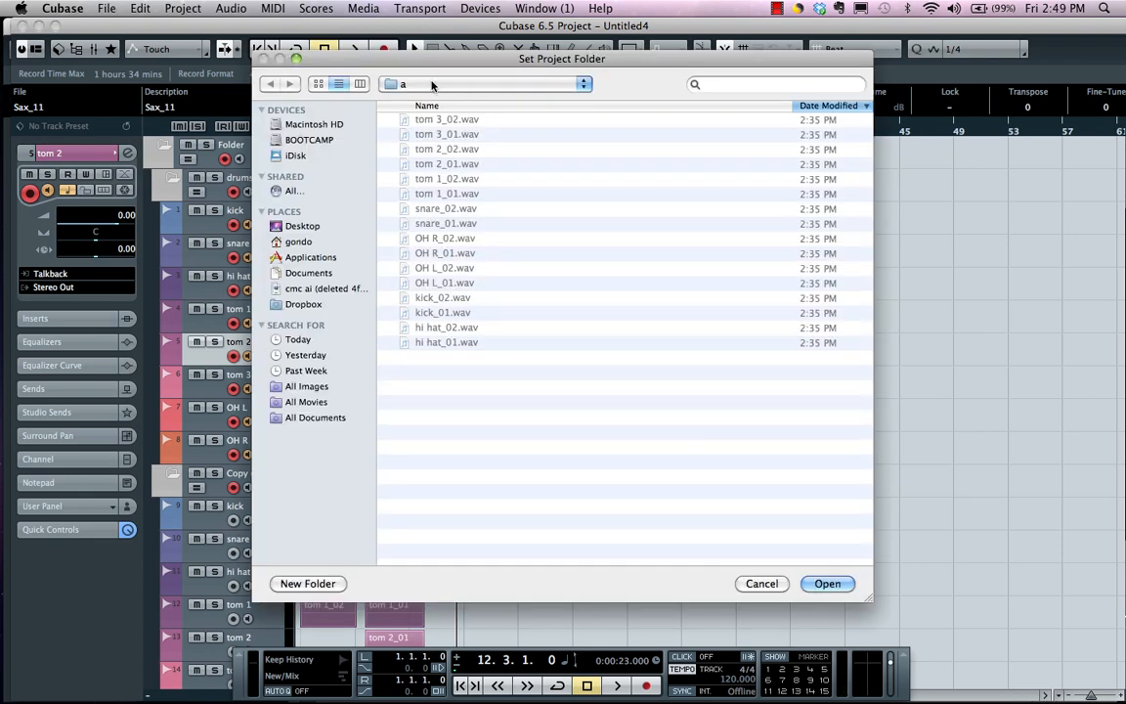
left_click(433, 86)
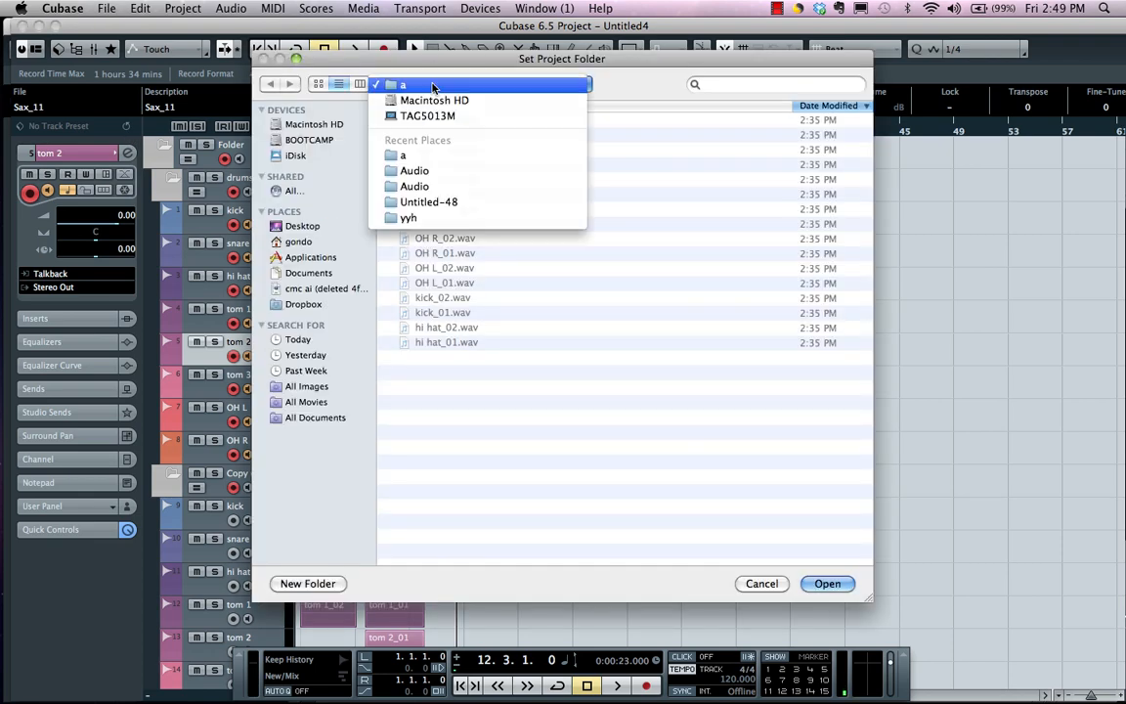
left_click(296, 585)
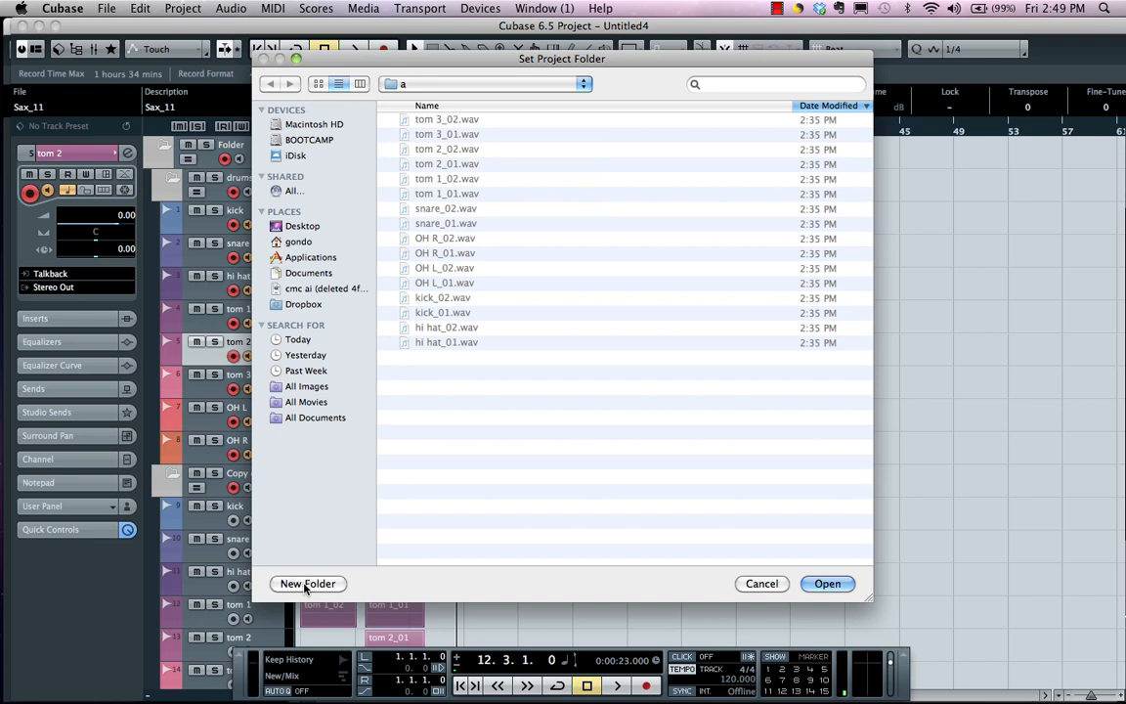
left_click(306, 584)
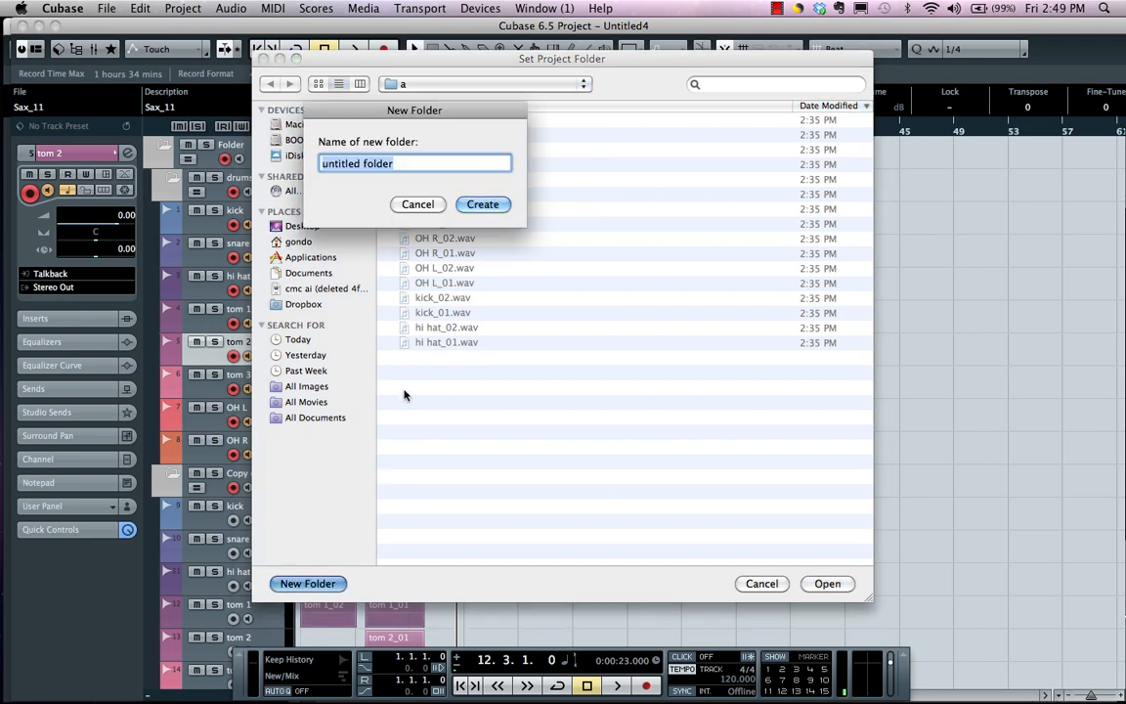
type("back")
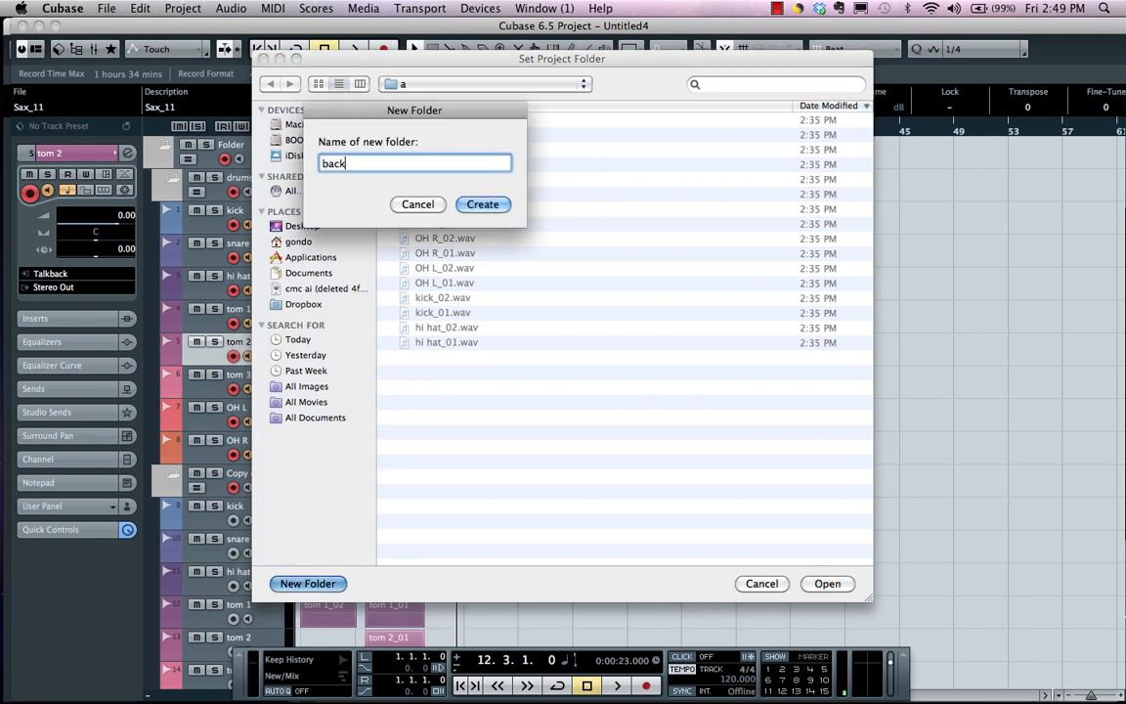
type("up")
key("Return")
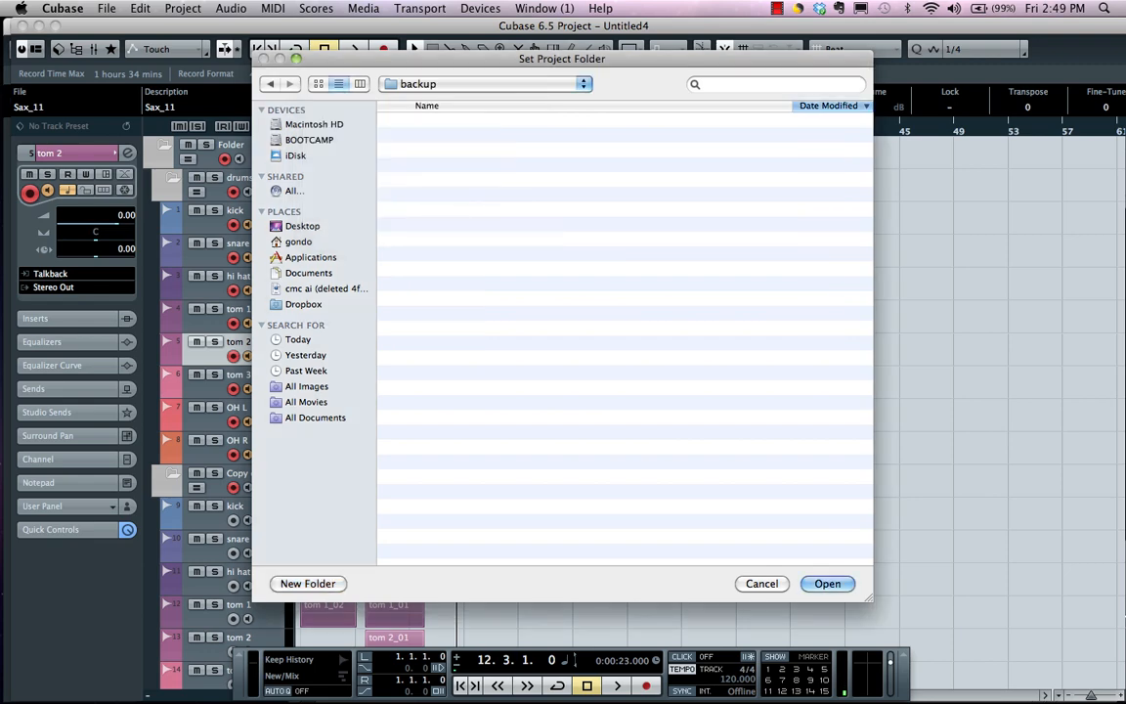
left_click(829, 583)
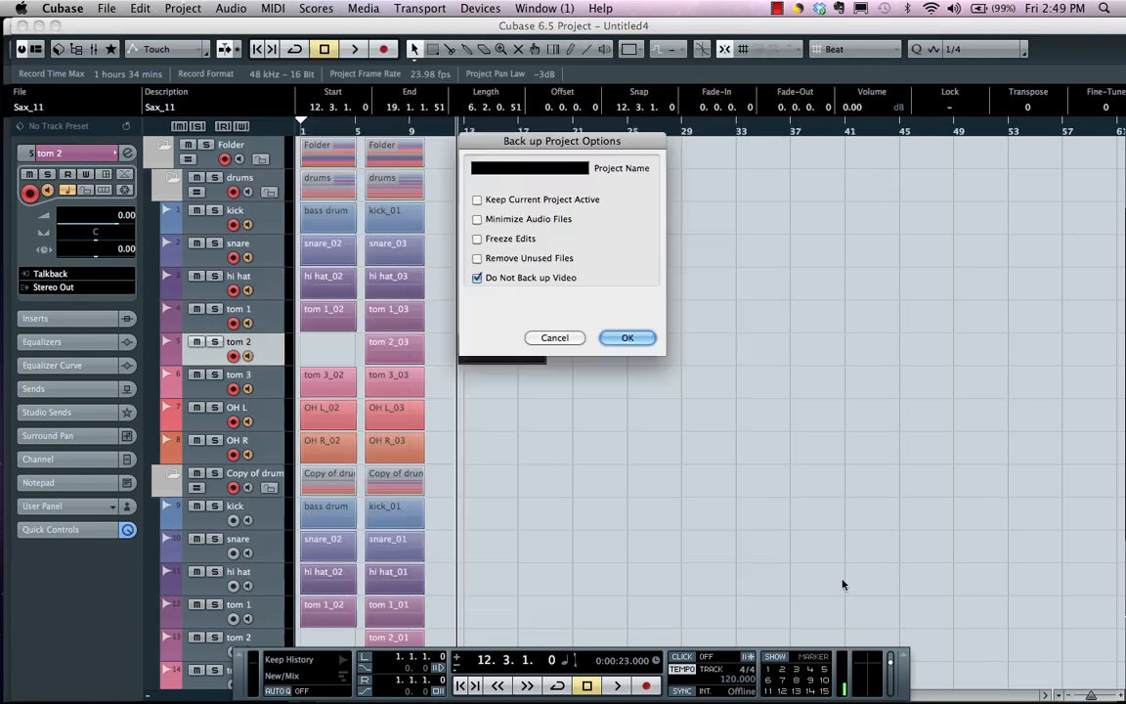
Back up the project as "drums 1" with Minimize Audio Files, Freeze Edits and Remove Unused Files enabled
left_click(539, 168)
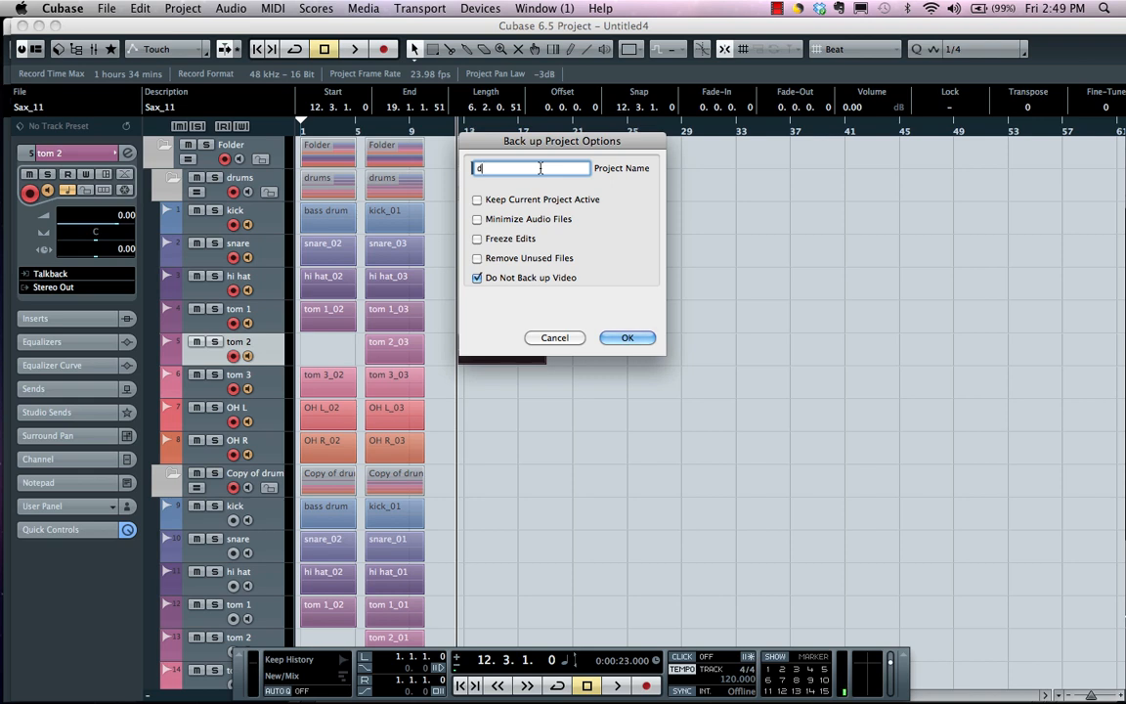
type("drums 1")
left_click(477, 219)
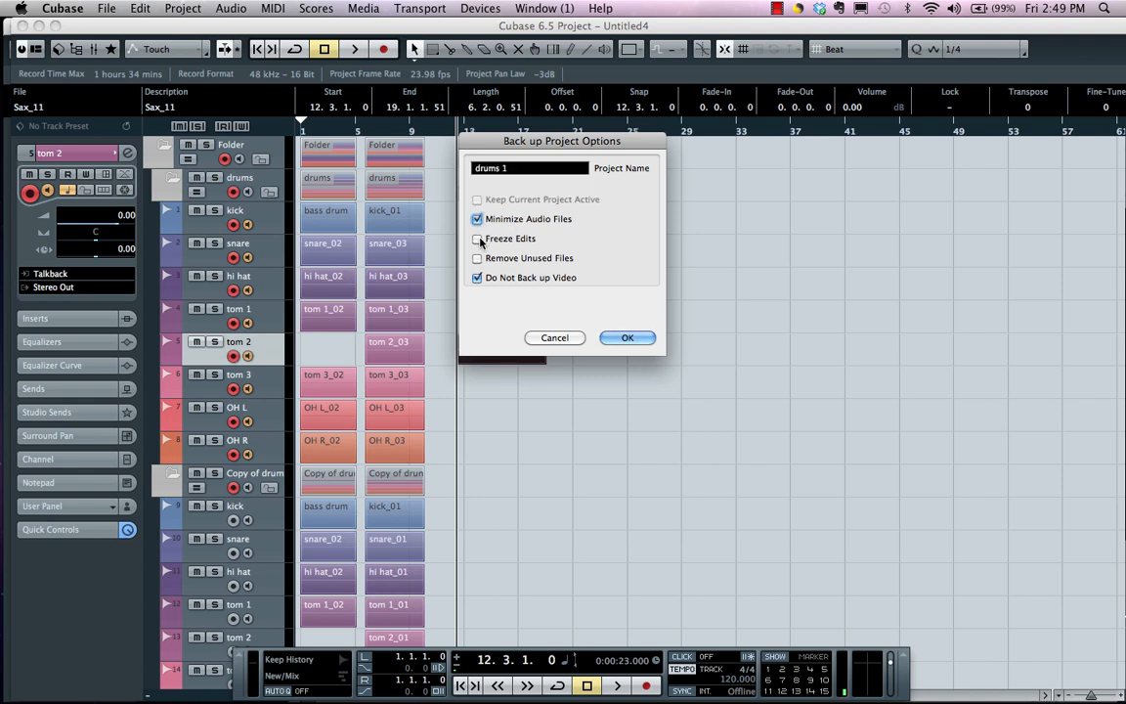
left_click(478, 239)
left_click(479, 259)
left_click(622, 338)
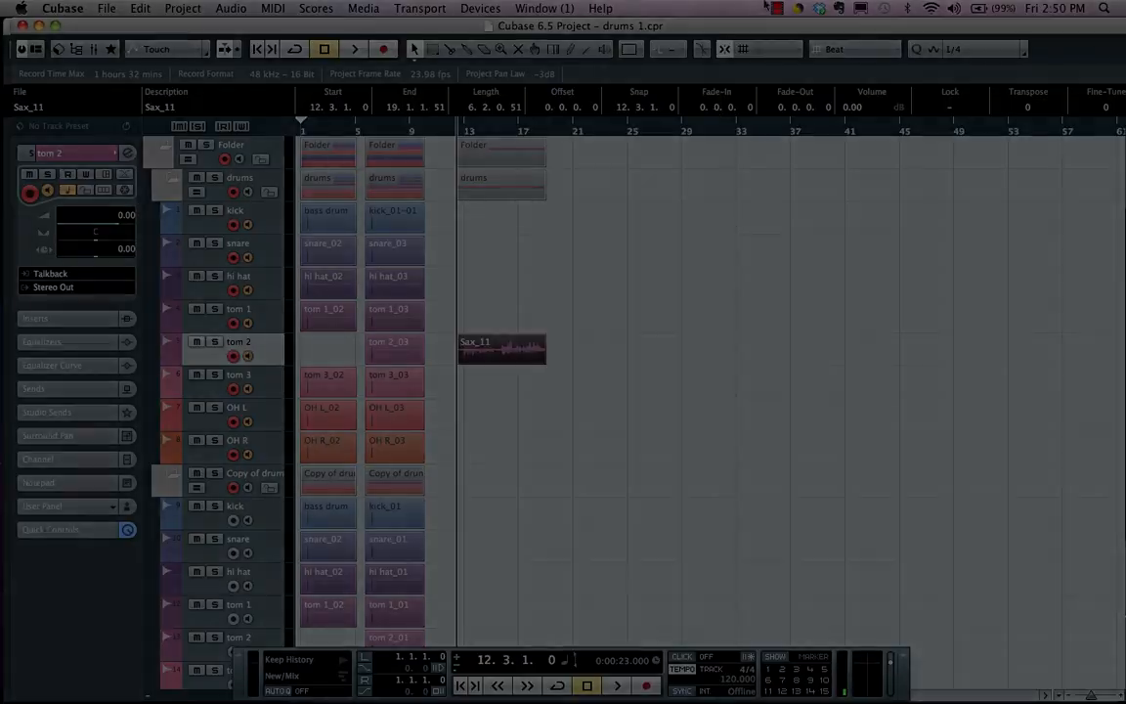
left_click(777, 8)
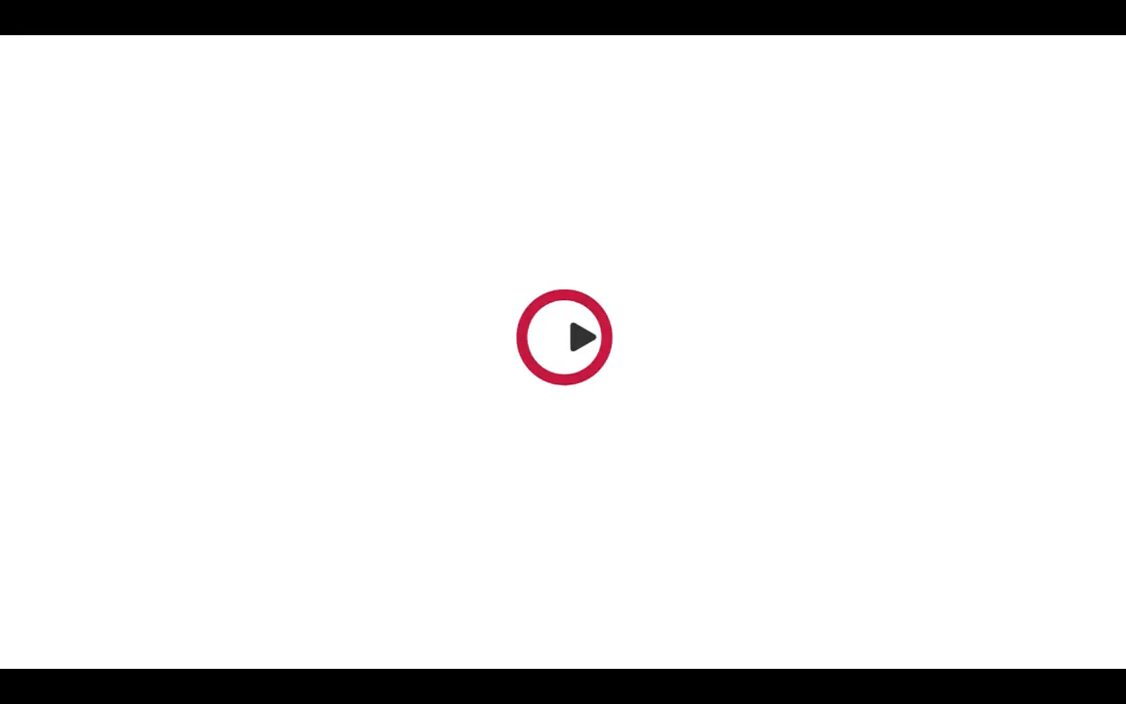